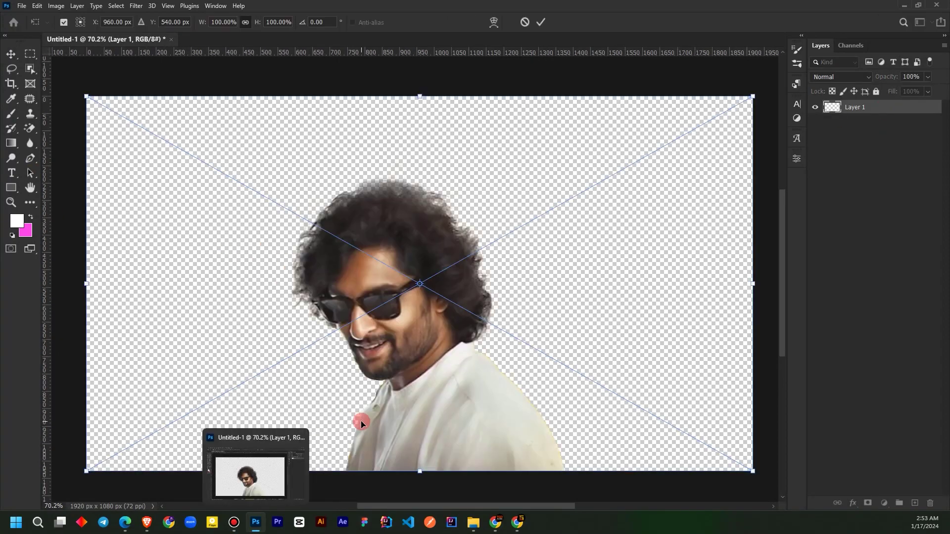
Commit the placed man cutout, then enlarge and reposition it.
key(Return)
alt+scroll(562, 191, down, 2)
alt+scroll(562, 192, up, 1)
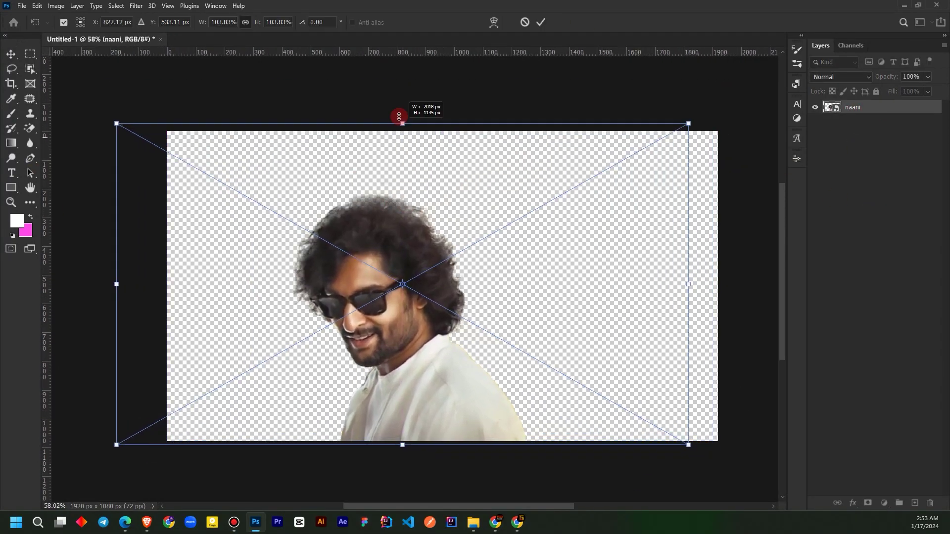
drag(436, 154, 360, 92)
key(Return)
Bring in the woman cutout and shrink it down-left, then re-scale and move the man.
drag(289, 453, 539, 277)
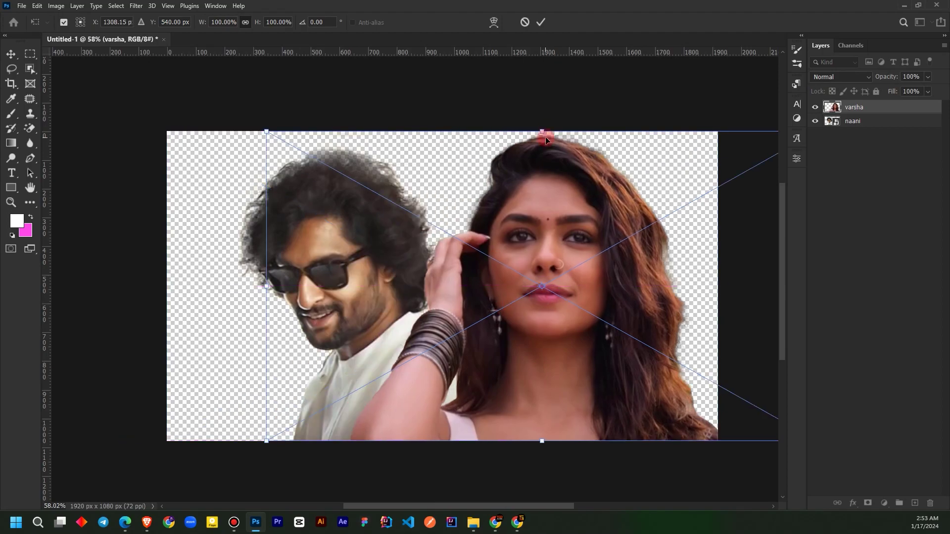
mouse_move(779, 297)
mouse_down()
mouse_move(725, 320)
mouse_move(680, 321)
mouse_up()
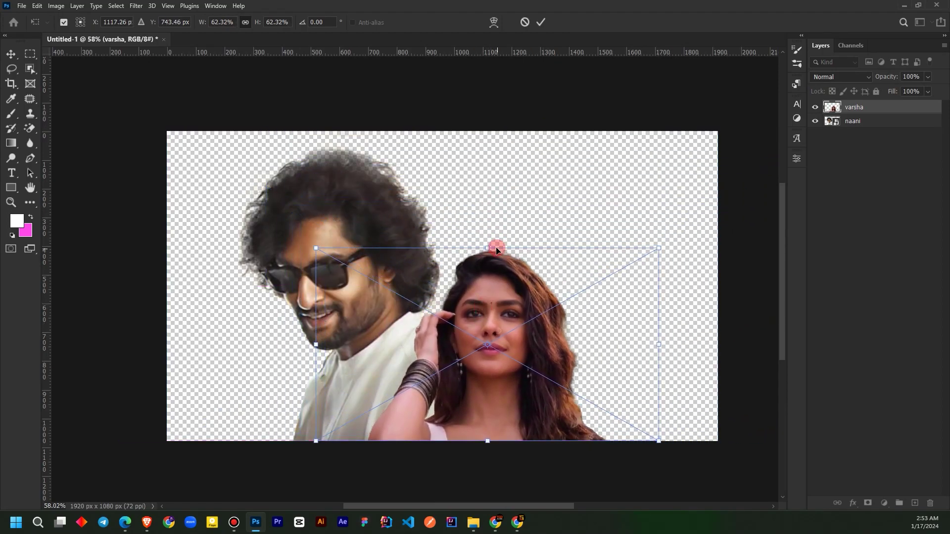
drag(490, 262, 482, 280)
key(Return)
click(852, 121)
key(ctrl+t)
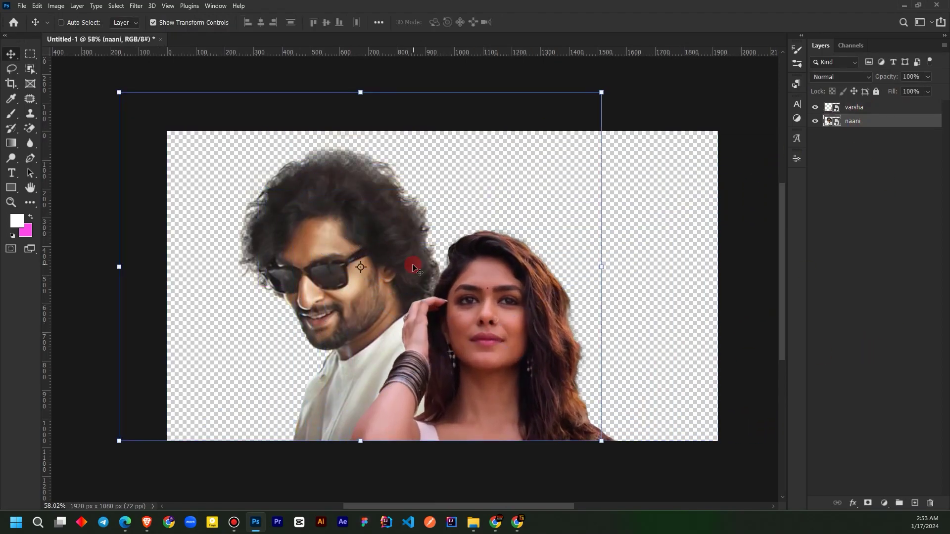
mouse_move(414, 265)
mouse_down()
mouse_move(378, 258)
mouse_move(333, 105)
mouse_move(378, 206)
mouse_up()
key(Return)
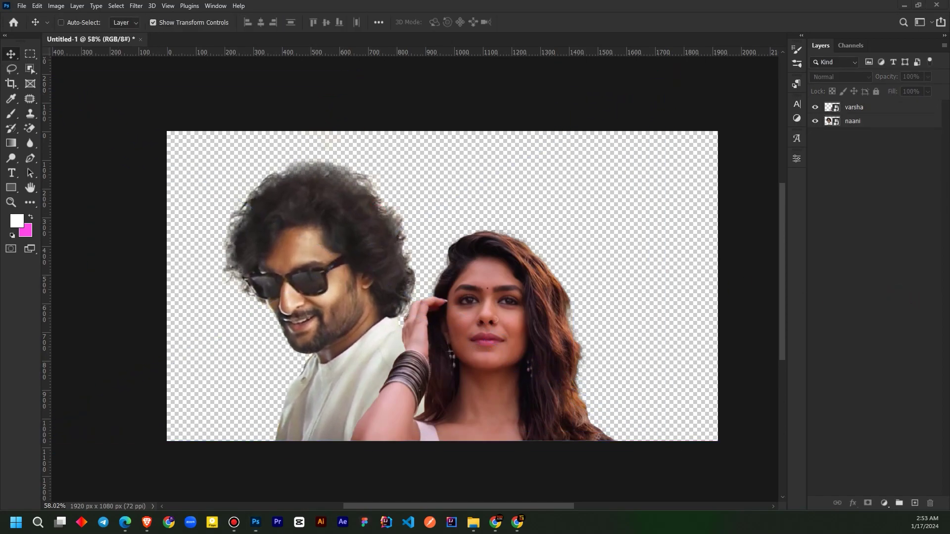
Place the girl-with-dog image, rotated, and move its layer below the man and woman.
mouse_move(515, 148)
mouse_down()
mouse_move(364, 303)
mouse_move(162, 288)
mouse_move(225, 332)
mouse_move(643, 316)
mouse_up()
key(Return)
drag(851, 107, 870, 144)
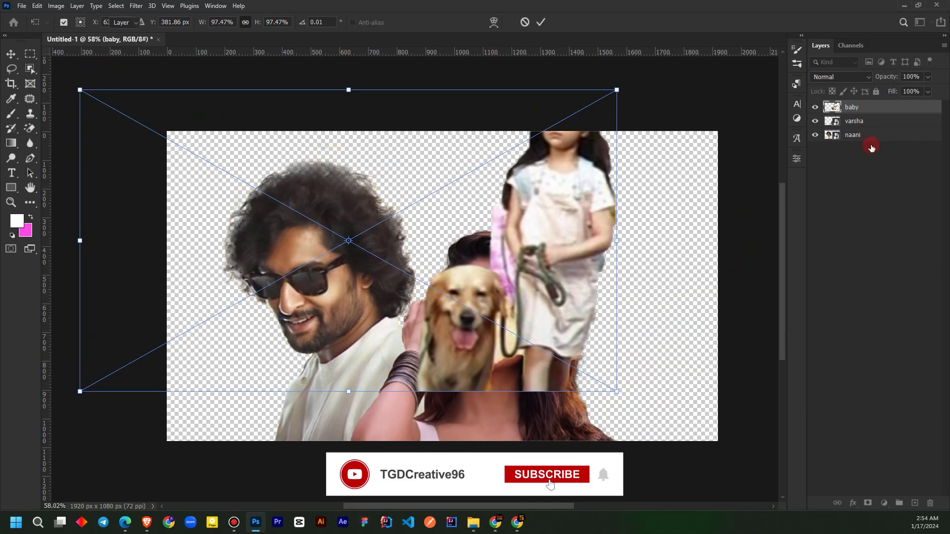
drag(560, 272, 682, 331)
Re-transform the girl image, tilting it and placing it at the right edge.
key(ctrl+t)
drag(117, 117, 74, 106)
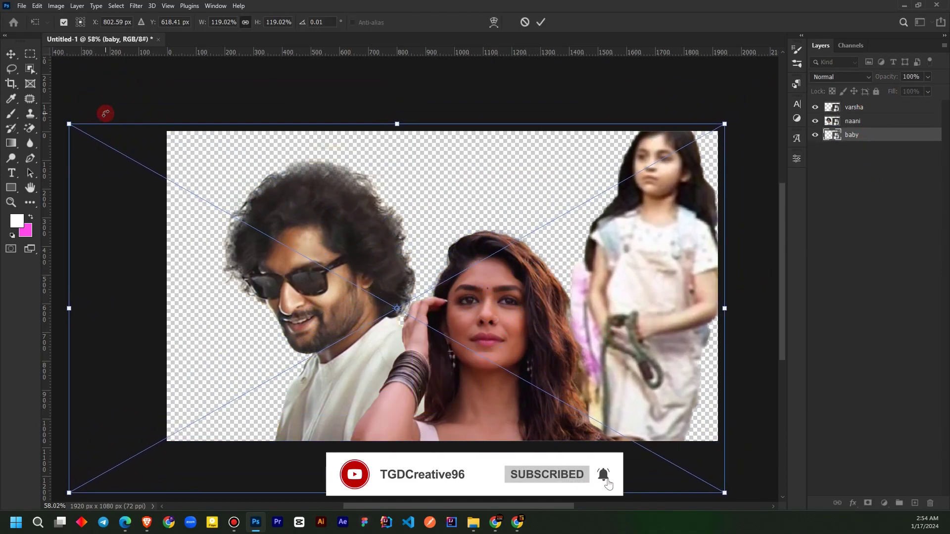
mouse_move(239, 240)
mouse_down()
mouse_move(250, 248)
mouse_move(212, 313)
mouse_up()
drag(583, 318, 608, 317)
drag(487, 148, 488, 165)
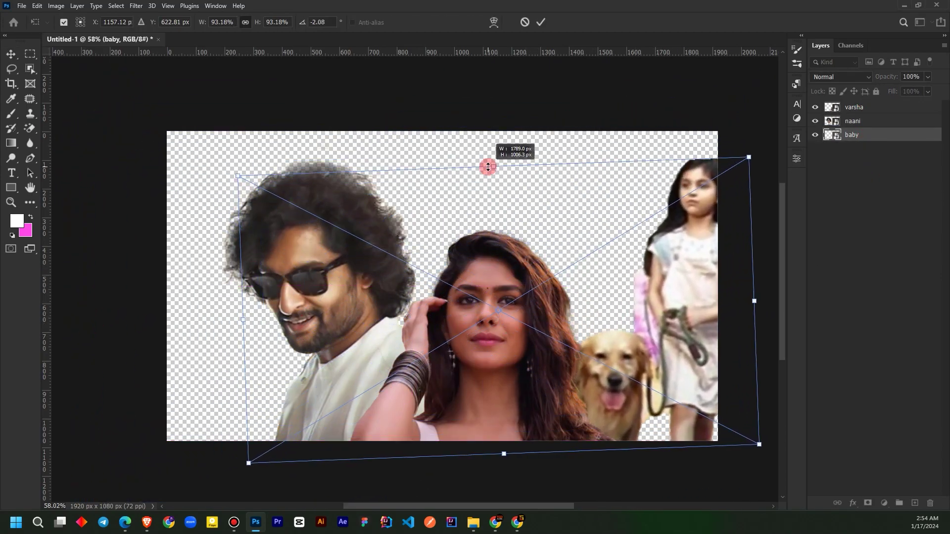
mouse_move(495, 445)
mouse_down()
mouse_move(484, 427)
mouse_move(497, 454)
mouse_up()
key(Return)
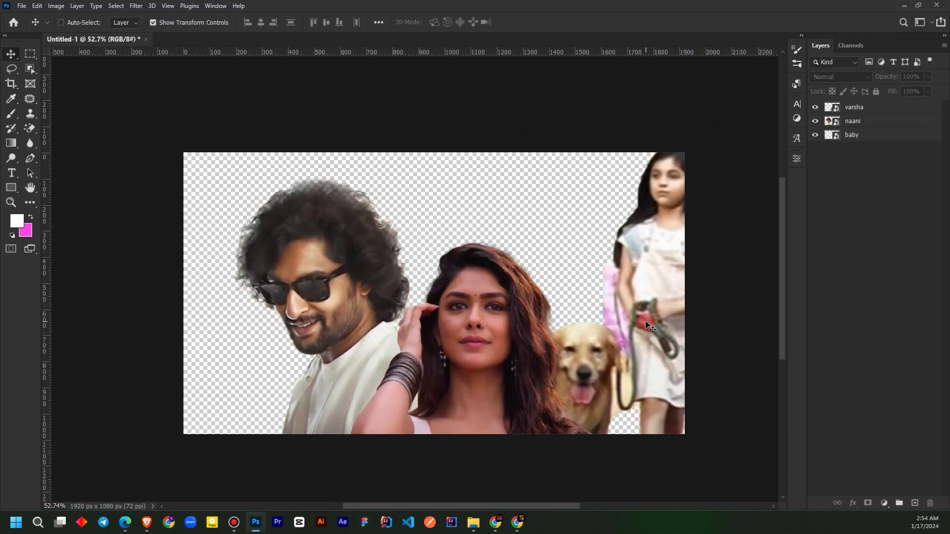
scroll(656, 292, down, 1)
Add a white Solid Color fill layer and move it to the bottom of the stack.
click(884, 502)
click(600, 278)
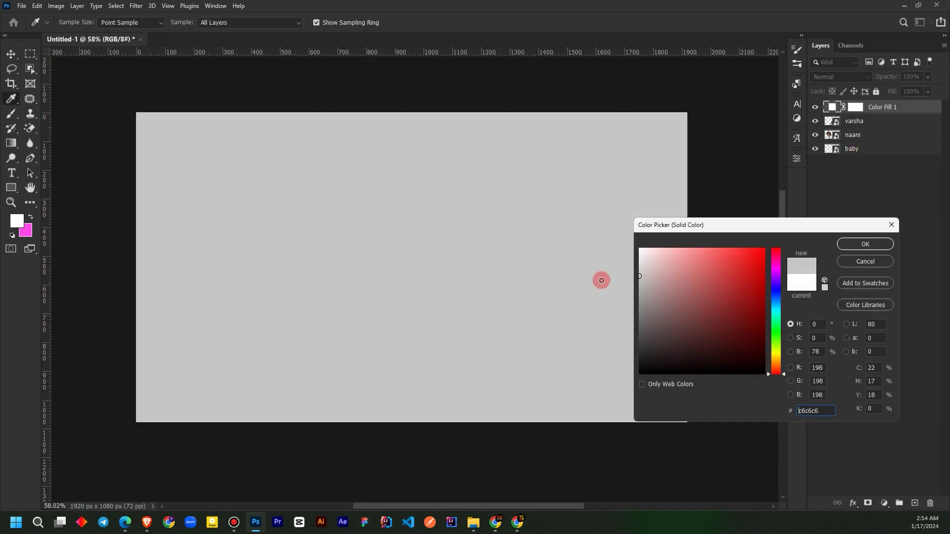
click(643, 252)
click(865, 244)
key(ctrl+shift+bracketleft)
scroll(405, 352, down, 3)
scroll(405, 352, up, 2)
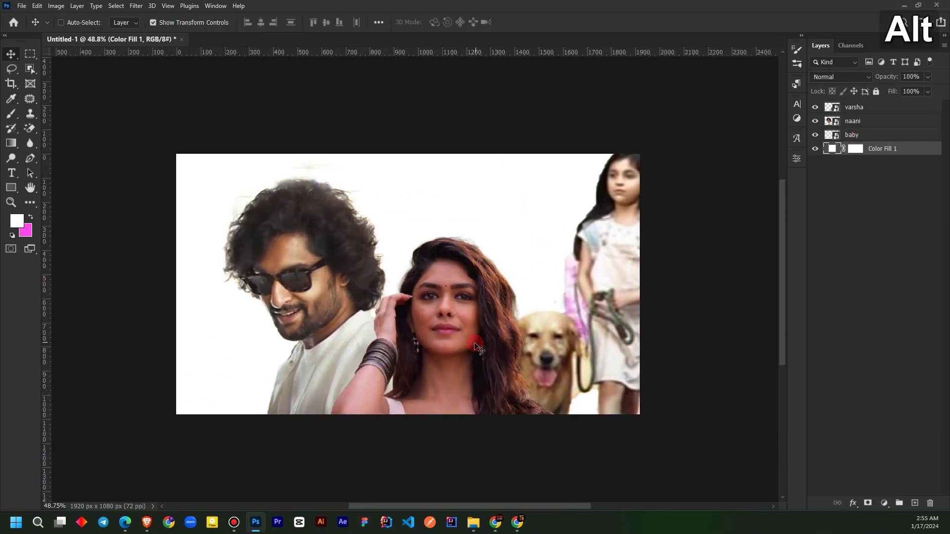
scroll(402, 305, up, 1)
Lower the girl-with-dog layer's opacity to about 29%.
click(854, 107)
click(851, 135)
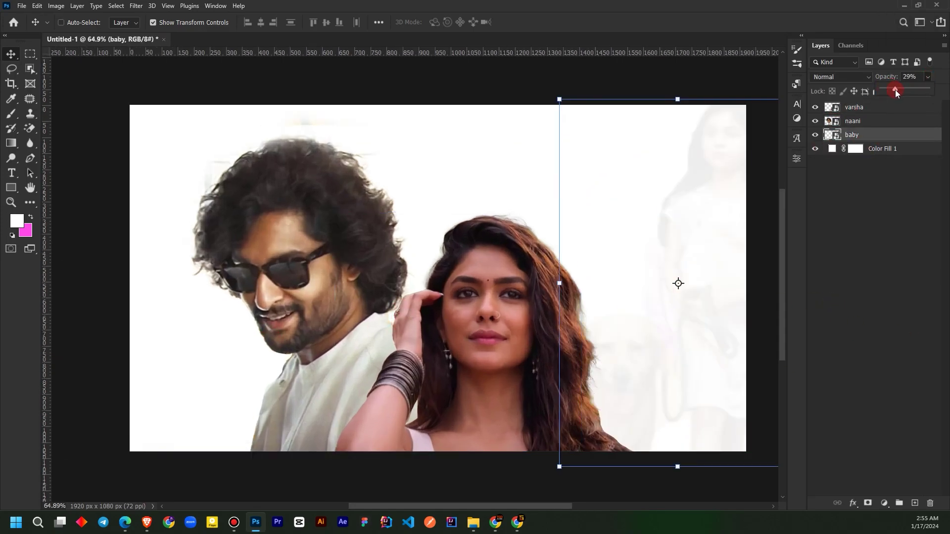
drag(893, 91, 886, 90)
scroll(633, 267, down, 1)
scroll(633, 267, down, 1)
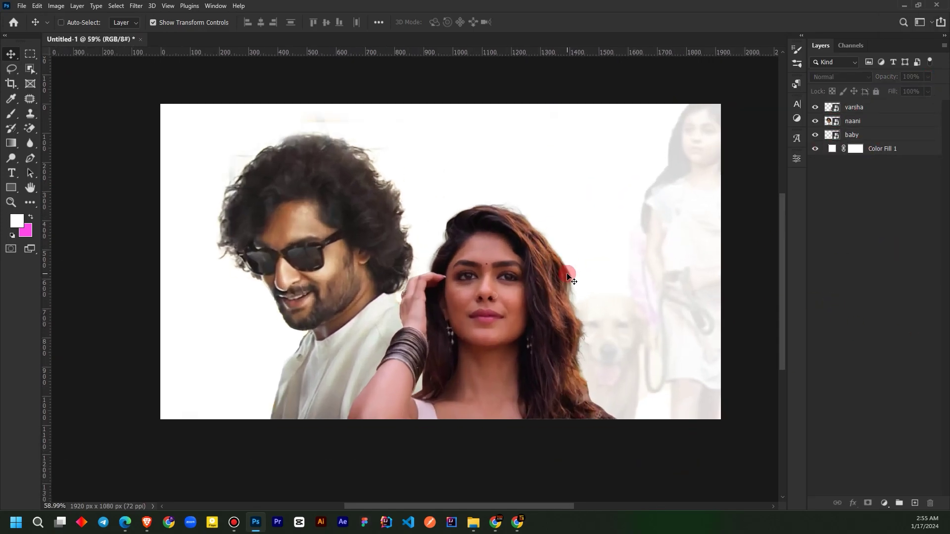
Add a Levels adjustment clipped to the man, deepening shadows and brightening highlights.
click(820, 122)
click(884, 503)
click(873, 374)
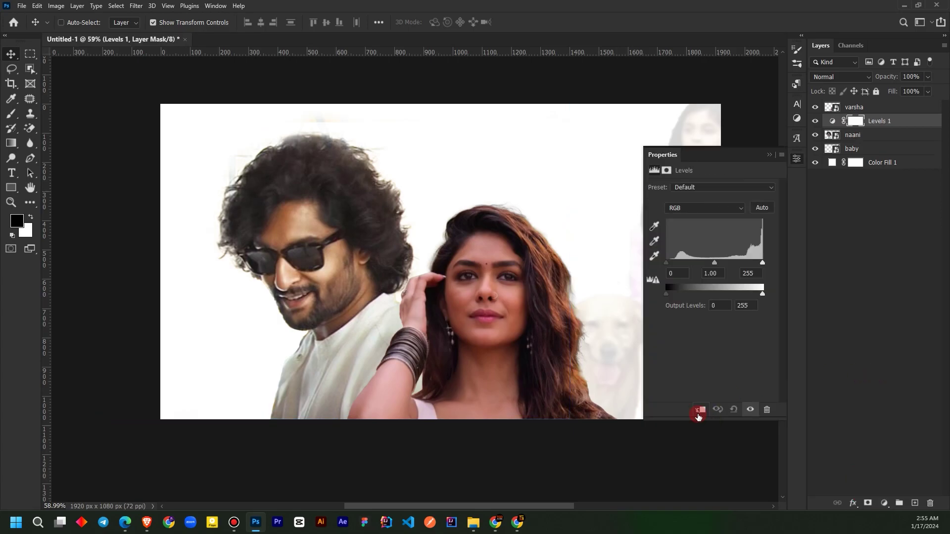
drag(666, 263, 671, 263)
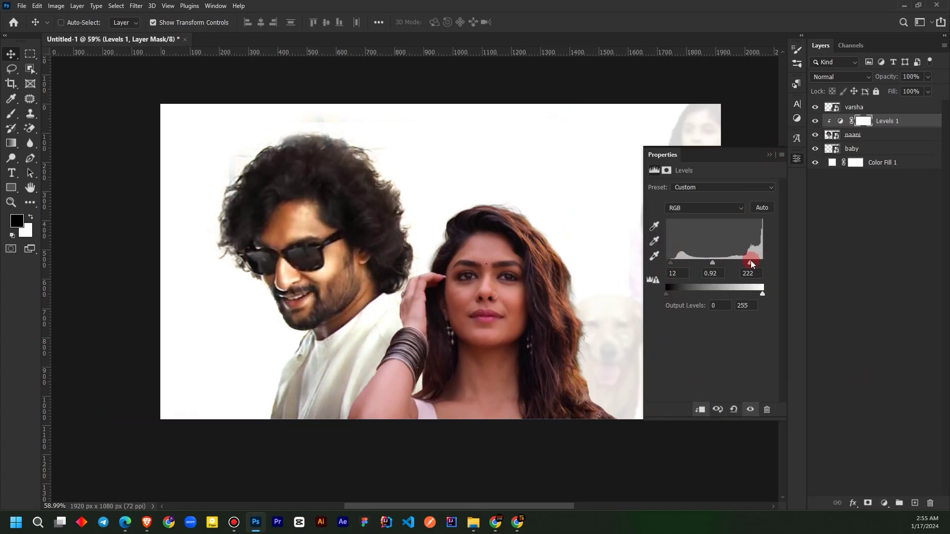
drag(762, 262, 711, 262)
Add a Hue/Saturation adjustment clipped to the woman and shift her hue slightly.
click(854, 107)
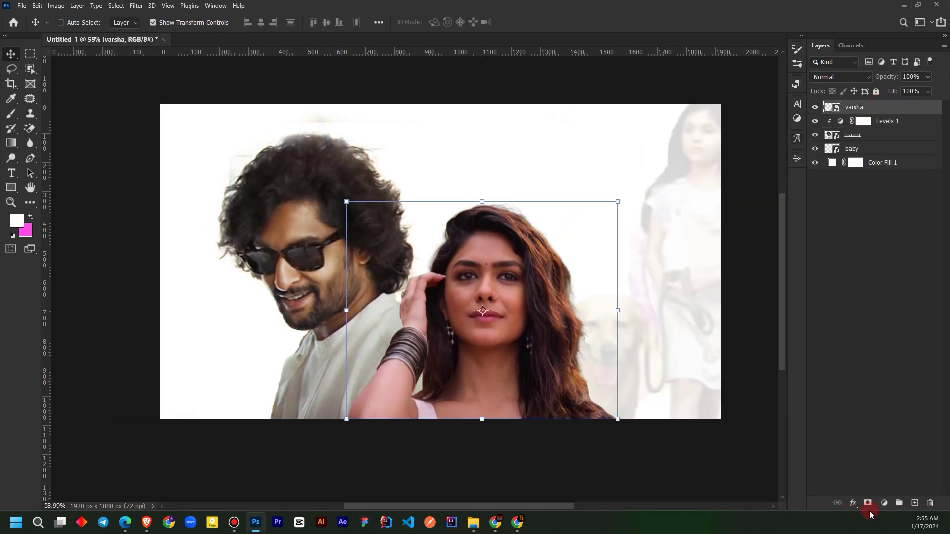
click(884, 503)
click(886, 408)
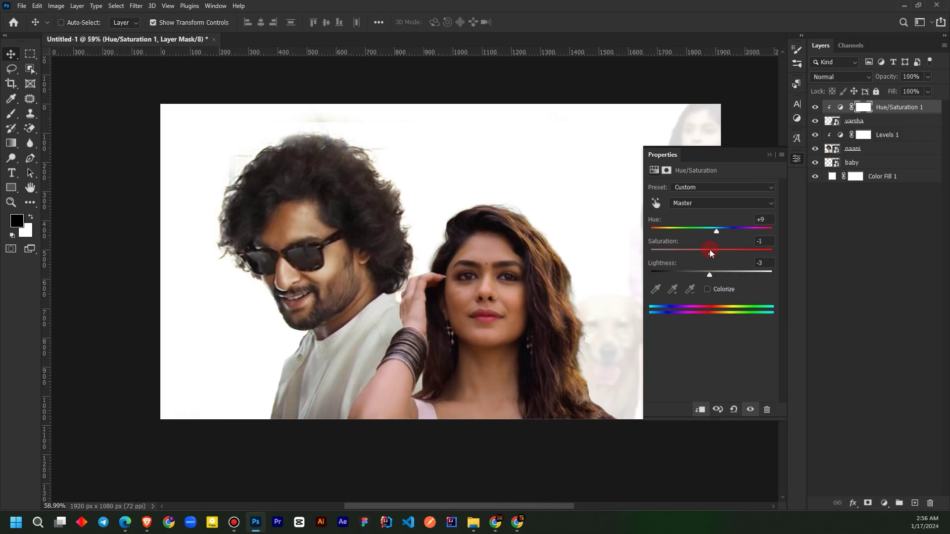
drag(724, 236, 716, 237)
click(769, 155)
scroll(450, 297, down, 2)
scroll(412, 228, up, 3)
Add a layer mask and paint the portrait edges with a black brush.
click(860, 121)
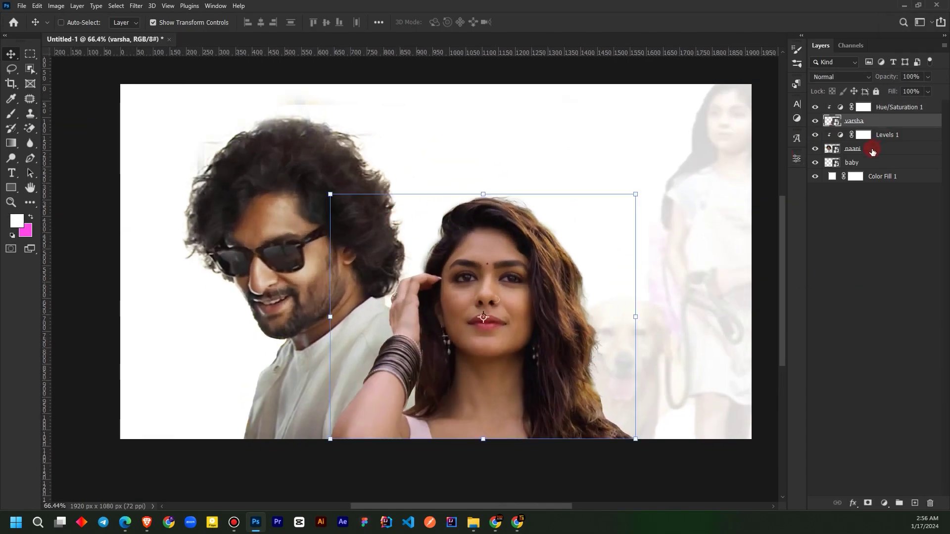
click(872, 148)
key(d)
key(b)
scroll(292, 86, up, 3)
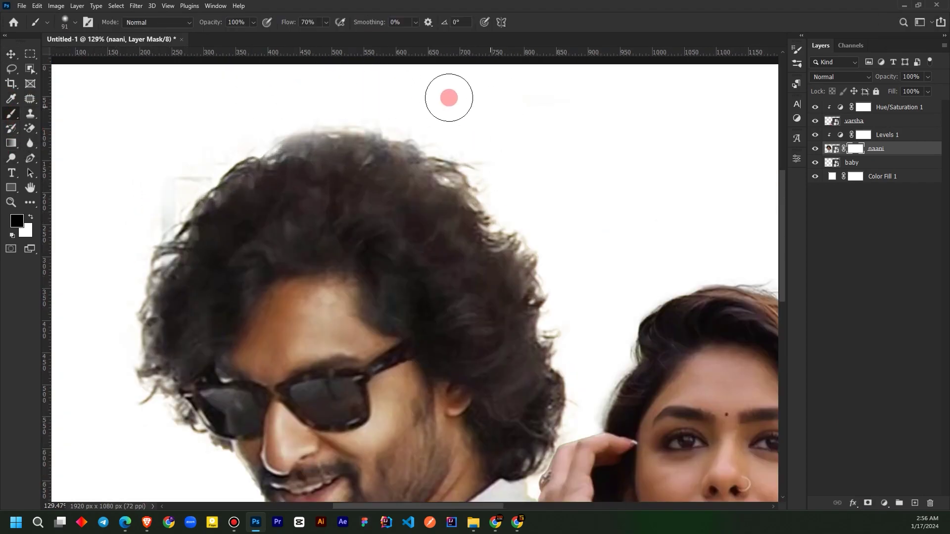
scroll(123, 238, down, 3)
scroll(416, 217, up, 3)
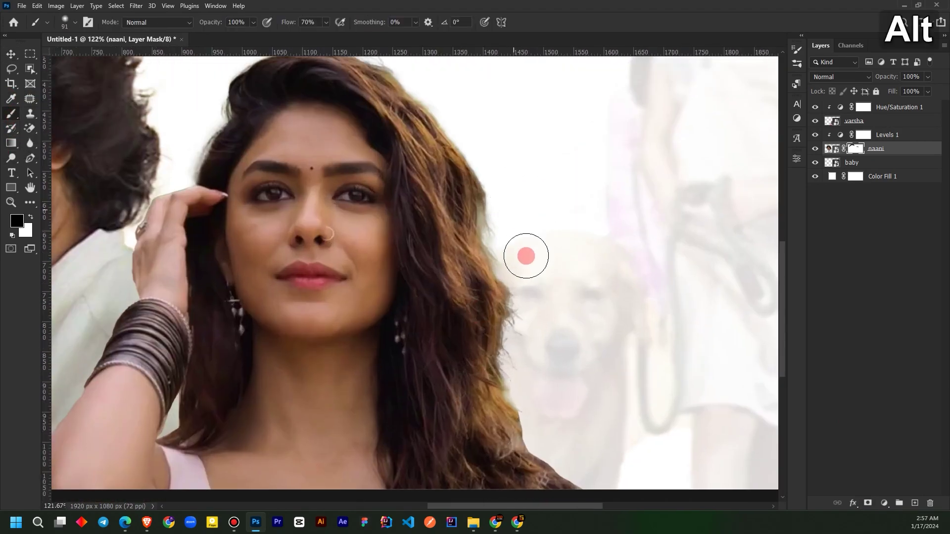
scroll(532, 409, down, 1)
scroll(564, 401, up, 2)
scroll(564, 401, down, 4)
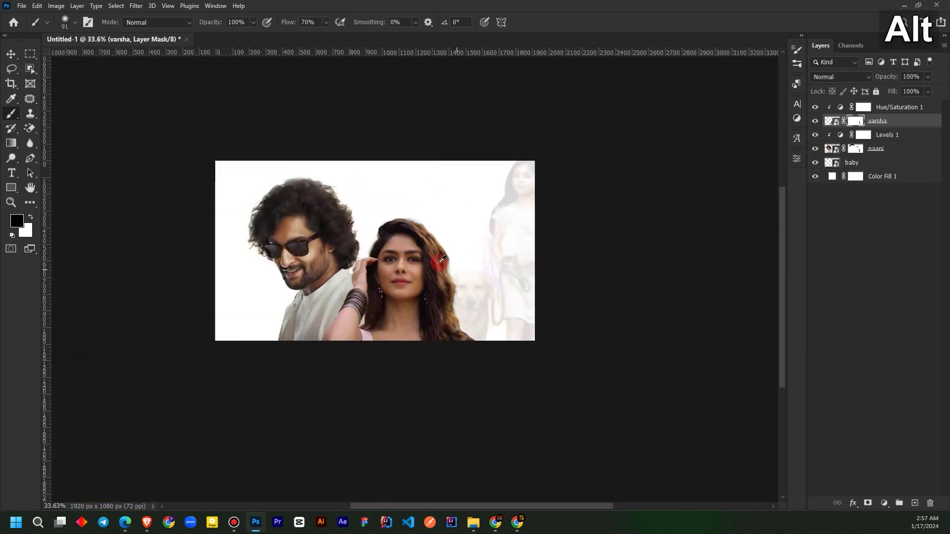
scroll(437, 208, up, 2)
Group each portrait with its adjustment into Group 1 and Group 2.
key(ctrl+g)
click(885, 119)
shift+click(871, 130)
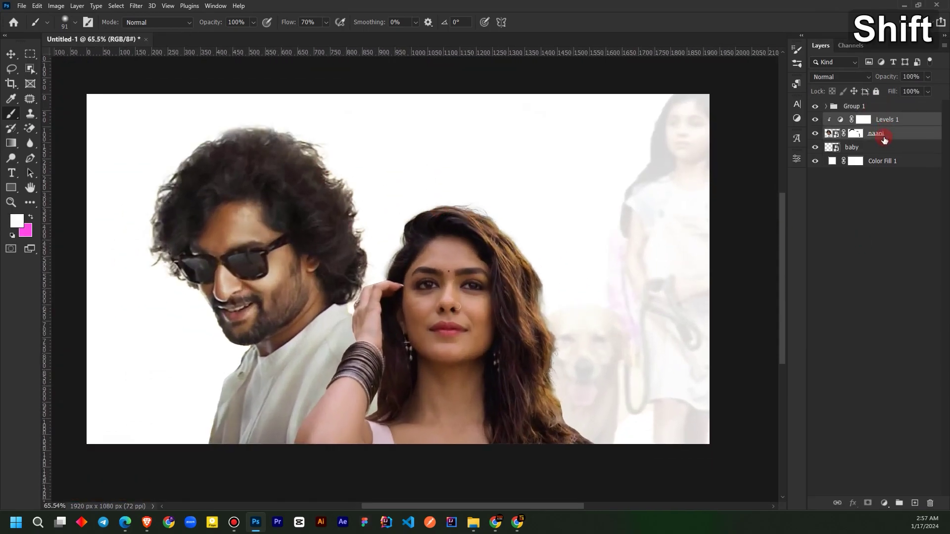
key(ctrl+g)
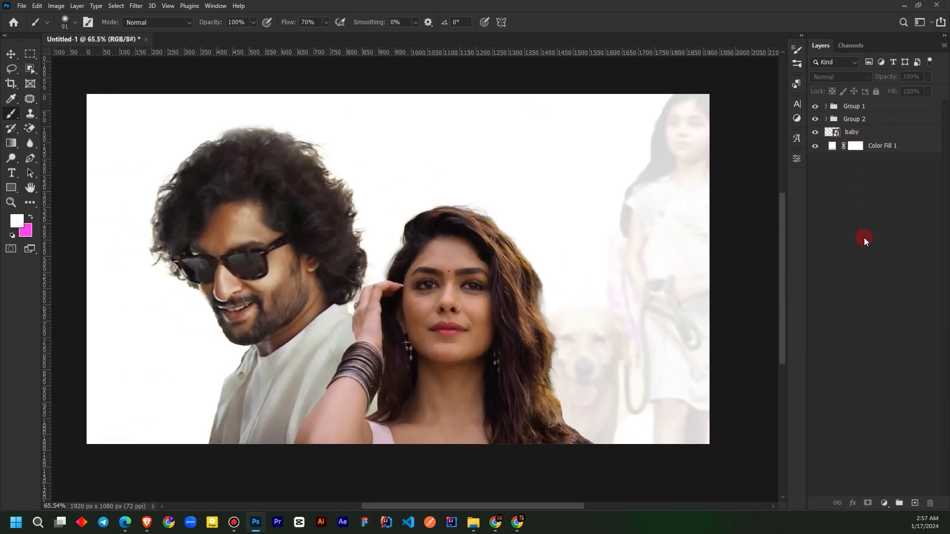
Recolour the Color Fill 1 backdrop peach and start a new text layer on the canvas.
double_click(832, 146)
click(463, 203)
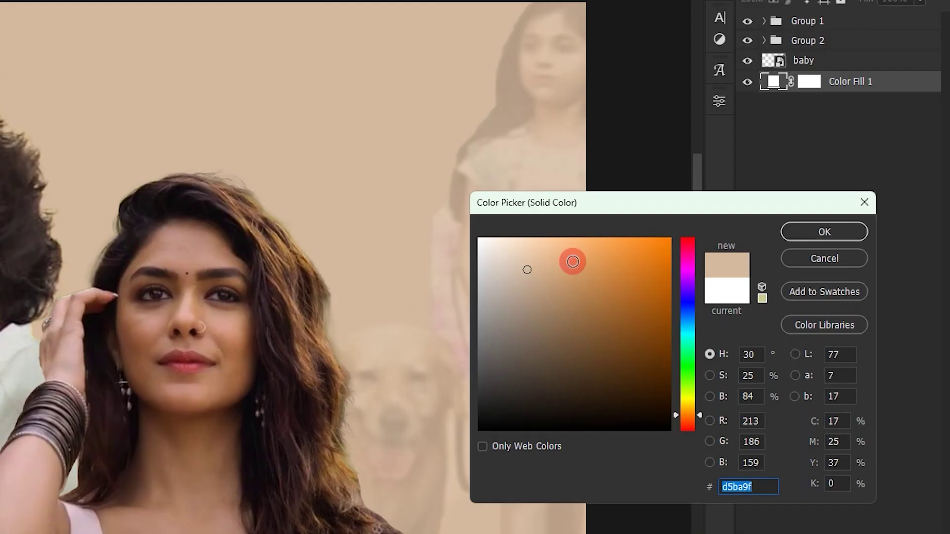
drag(700, 317, 665, 294)
drag(518, 224, 543, 225)
click(383, 246)
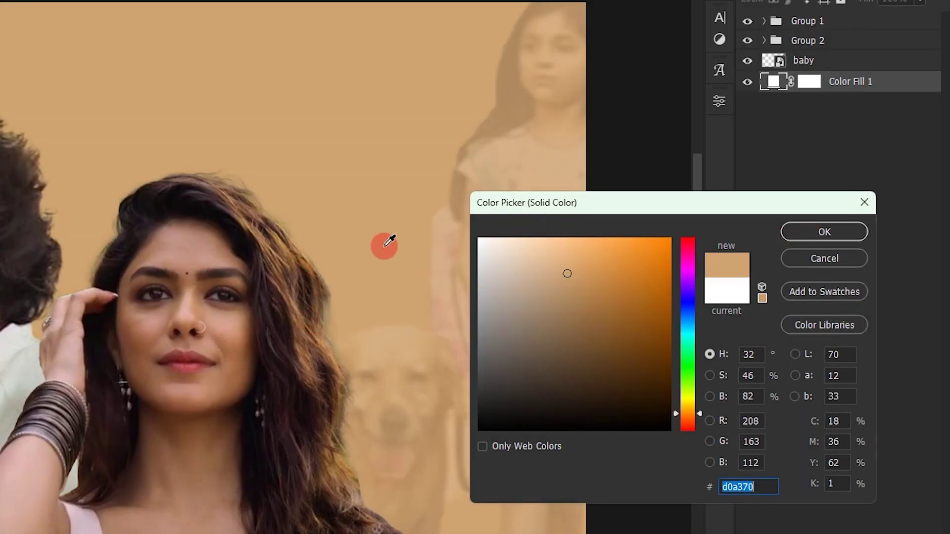
click(553, 238)
key(Return)
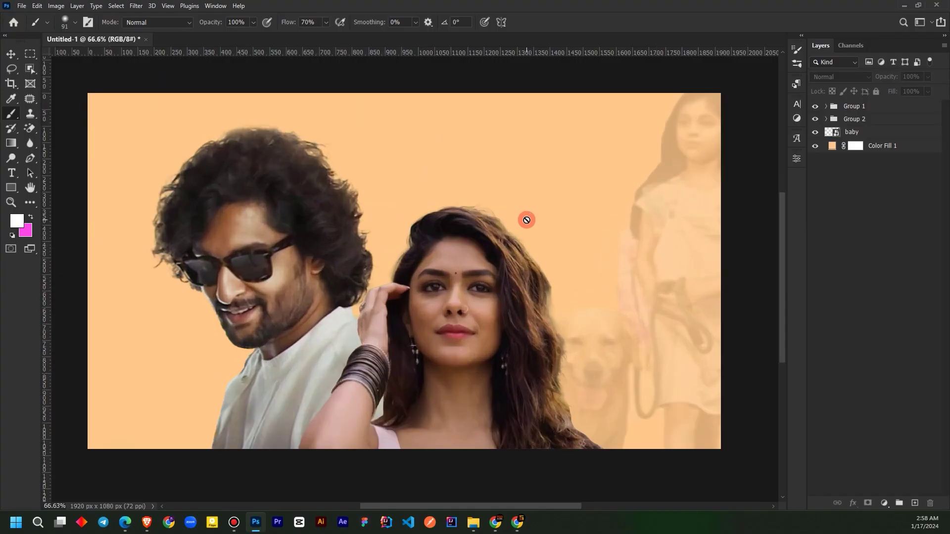
key(t)
click(312, 157)
text(HI)
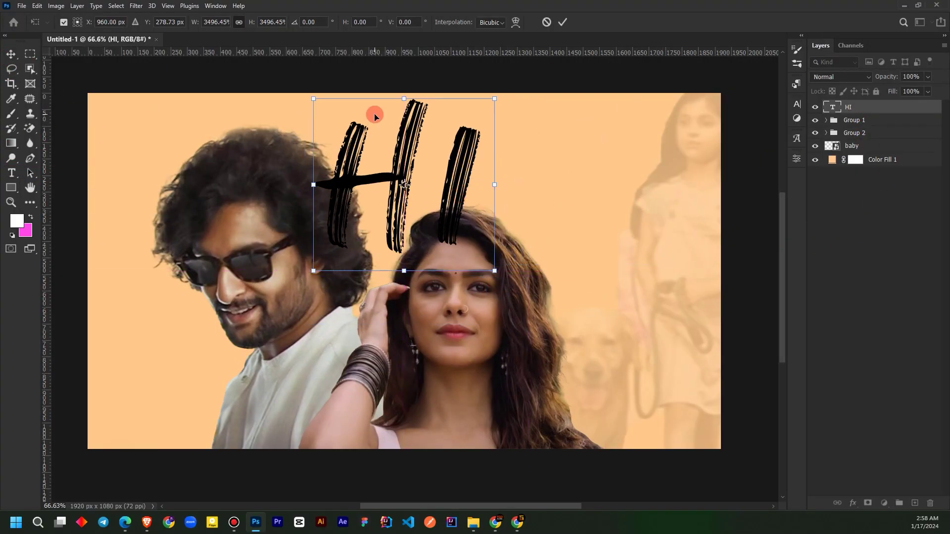
Move HI to the top centre, set it in Archivo Black, and scale it.
drag(309, 157, 366, 106)
click(796, 105)
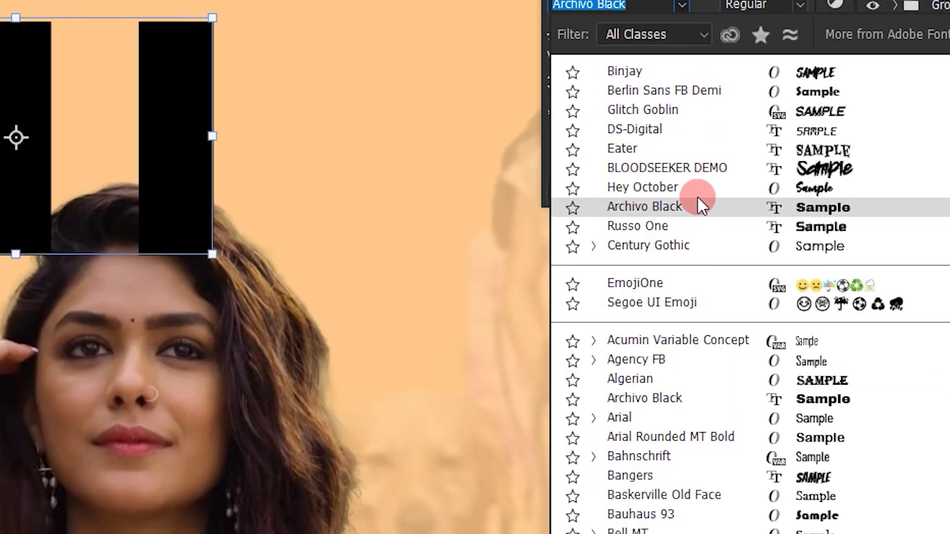
click(702, 215)
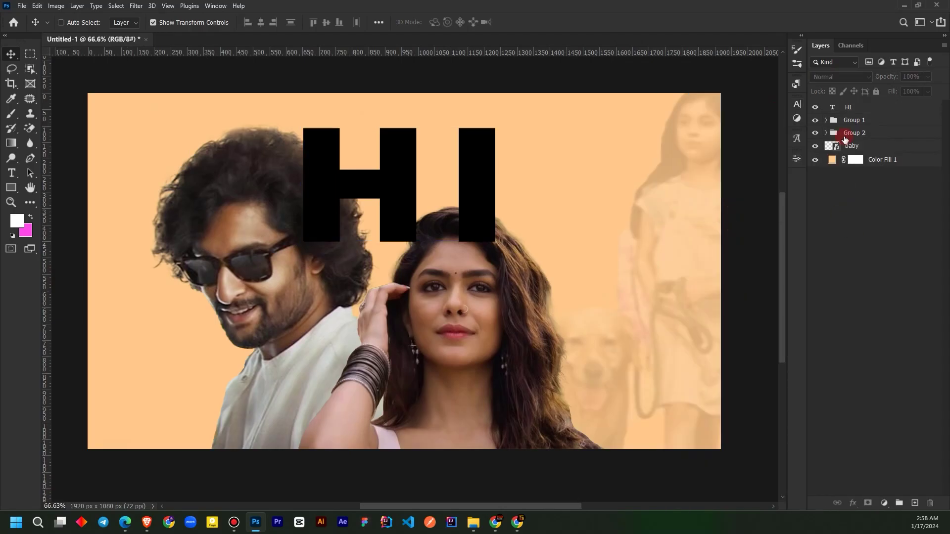
key(ctrl+t)
drag(410, 196, 568, 179)
mouse_move(456, 89)
mouse_down()
mouse_move(486, 117)
mouse_move(482, 153)
mouse_move(382, 153)
mouse_up()
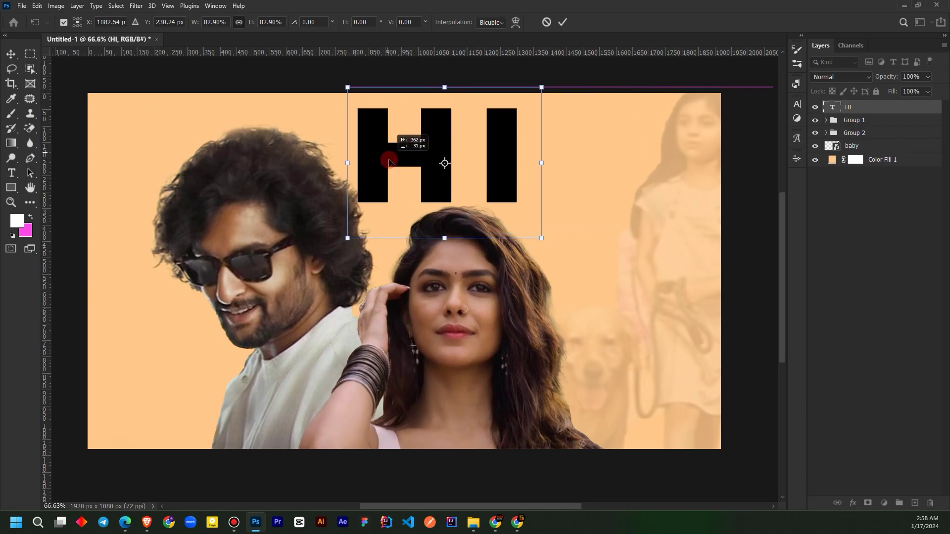
key(Return)
Move the HI layer behind the people and enlarge it above her head.
drag(848, 106, 854, 146)
drag(519, 161, 562, 161)
drag(365, 102, 403, 148)
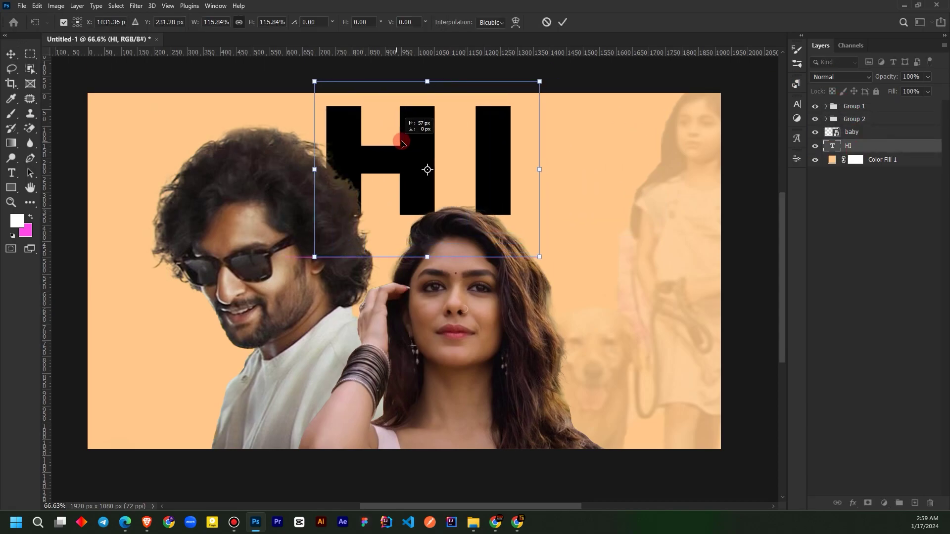
key(Return)
click(854, 269)
Make HI white and add Drop Shadow and Bevel & Emboss layer styles.
double_click(836, 145)
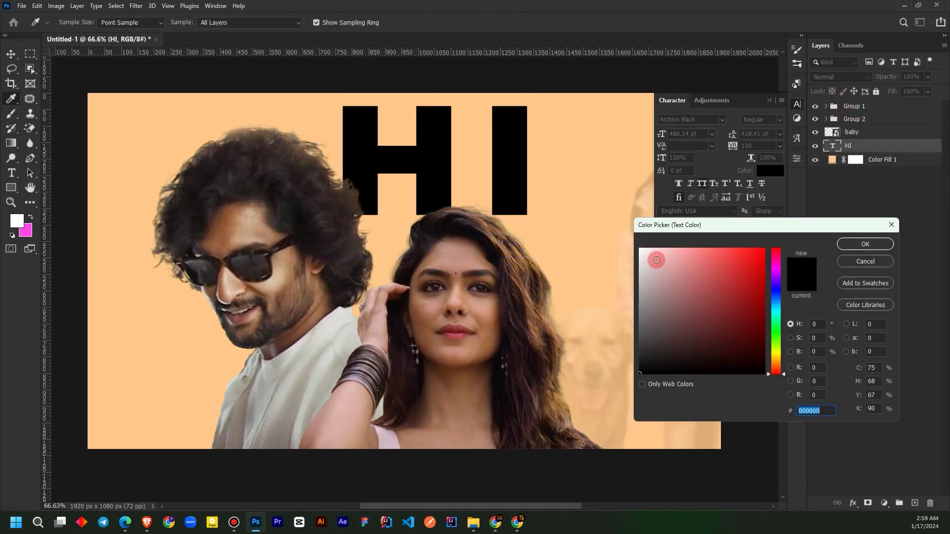
click(926, 242)
right_click(848, 145)
click(774, 94)
click(534, 336)
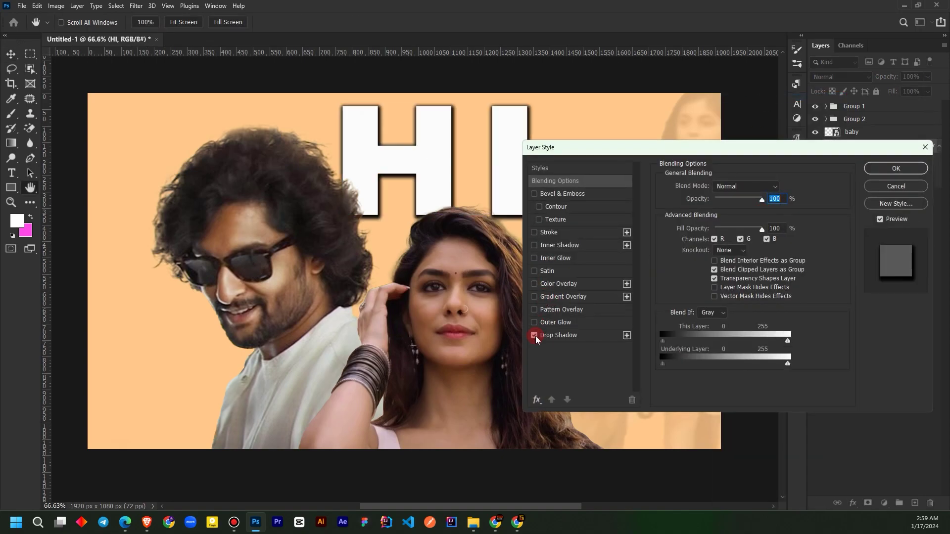
click(548, 204)
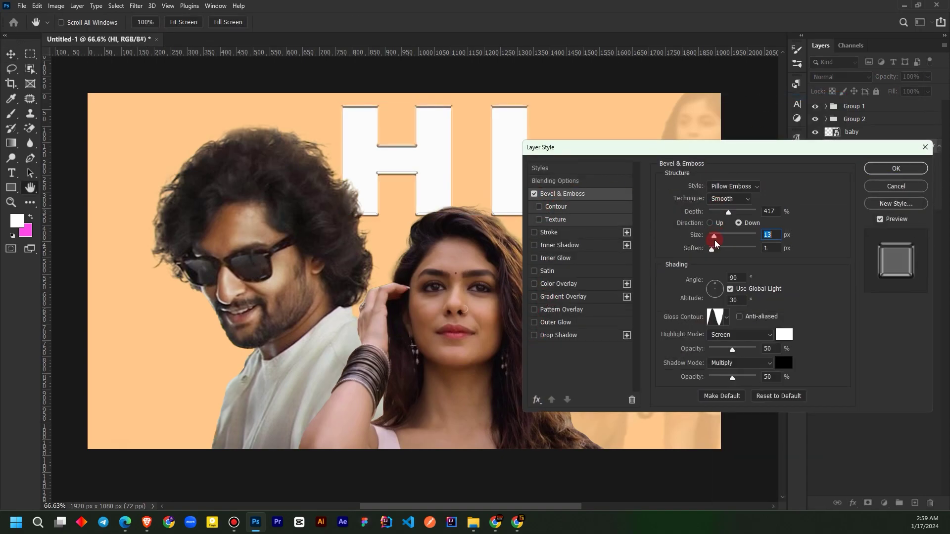
Pick a gloss contour for the HI bevel and confirm the layer style.
click(726, 319)
click(692, 342)
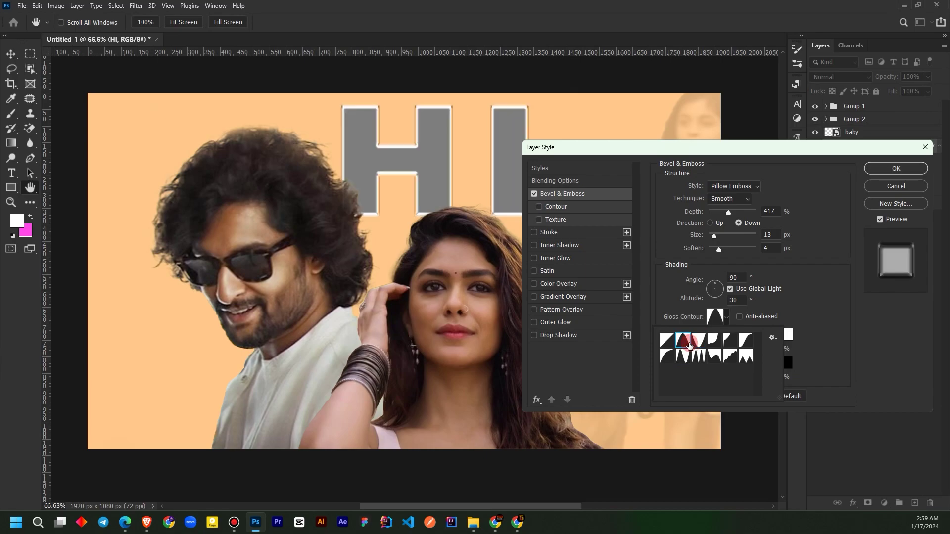
click(713, 354)
key(Return)
key(Return)
key(v)
scroll(565, 257, down, 3)
alt+scroll(507, 279, up, 4)
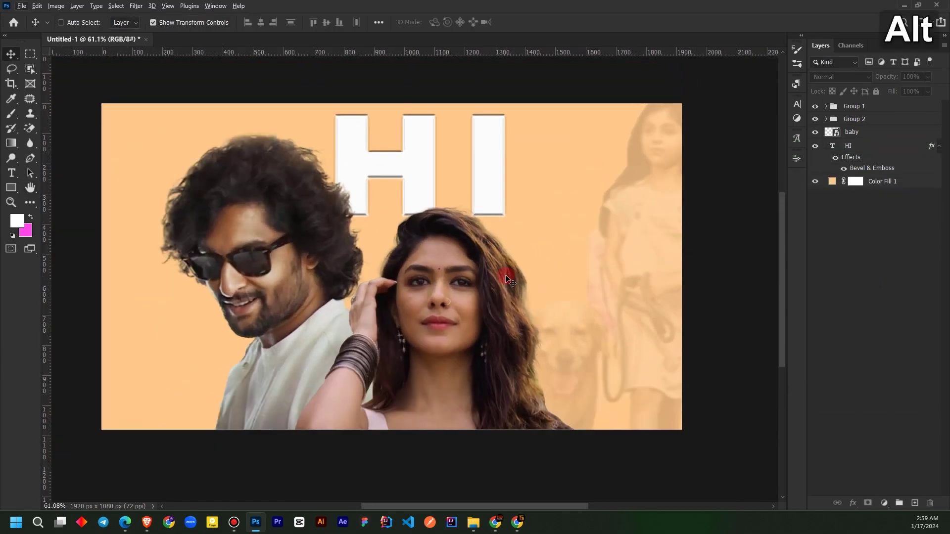
Type 'Nanna', move its layer to the top, and enlarge it across the poster bottom.
click(6, 169)
click(429, 398)
text(Nanna)
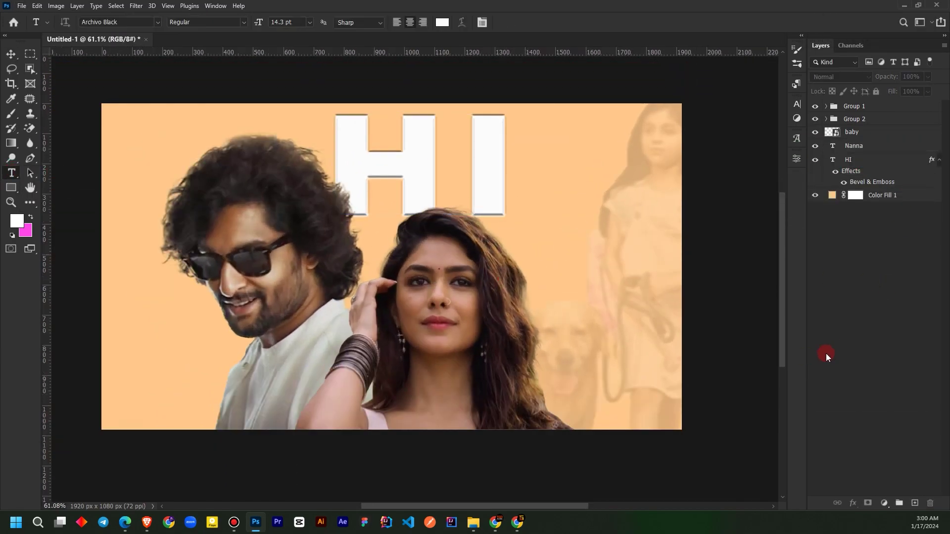
key(ctrl+Return)
key(Return)
drag(854, 145, 853, 104)
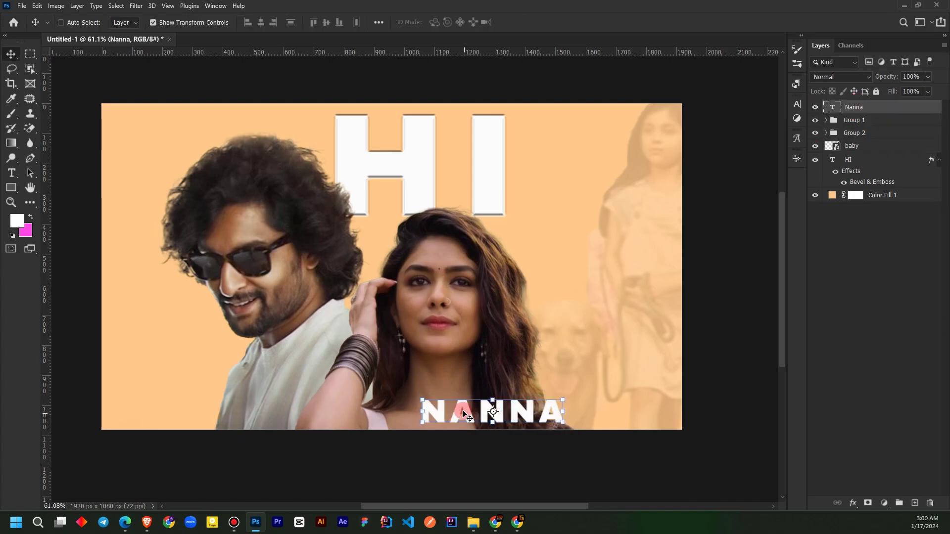
key(ctrl+t)
drag(424, 419, 269, 419)
key(Return)
Paste the HI bevel layer style onto the NANNA text.
right_click(853, 107)
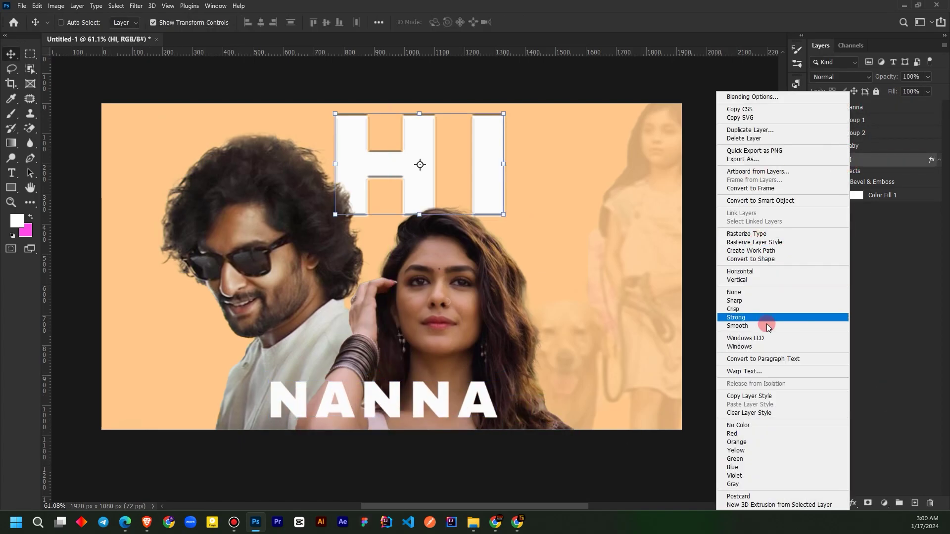
click(706, 322)
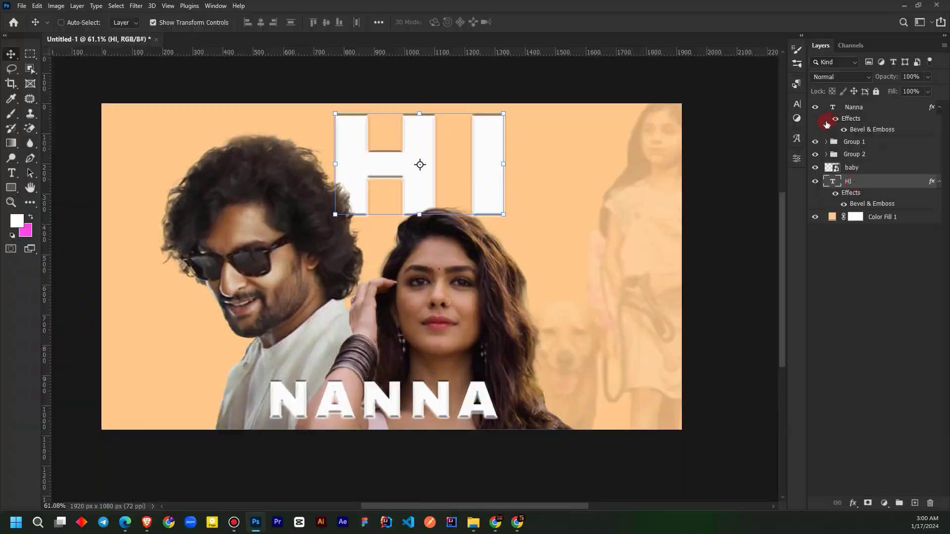
right_click(848, 181)
Add a Gradient Overlay to HI, trying presets from the Blues folder.
click(771, 96)
click(559, 295)
click(622, 363)
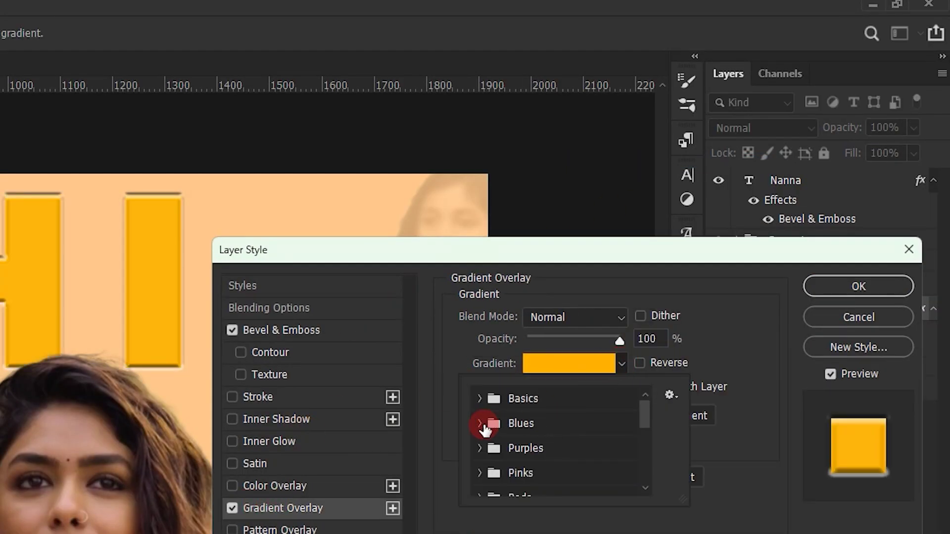
click(478, 417)
click(526, 424)
click(500, 437)
scroll(484, 467, down, 3)
scroll(484, 467, down, 2)
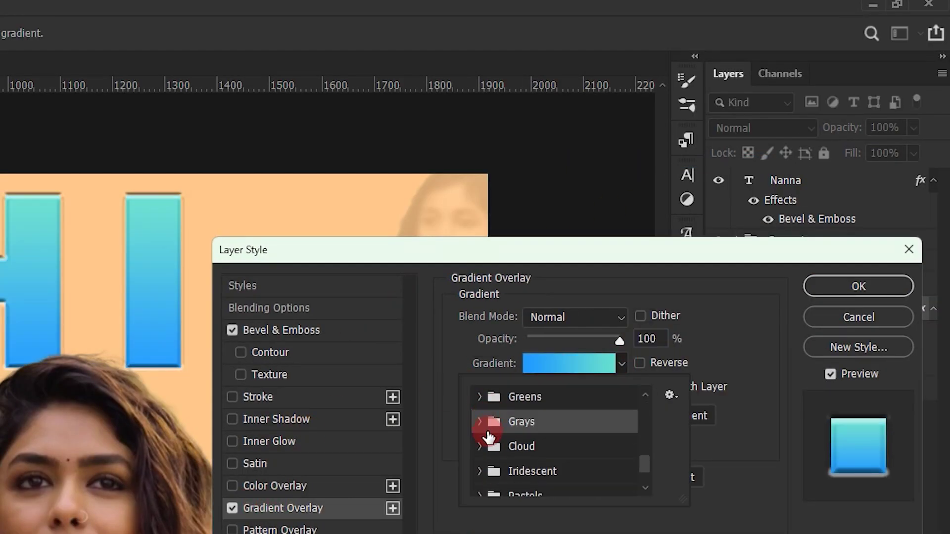
Apply a dark gray Grays-folder gradient to HI, then tighten its letter spacing.
click(480, 422)
click(544, 438)
click(556, 455)
click(534, 441)
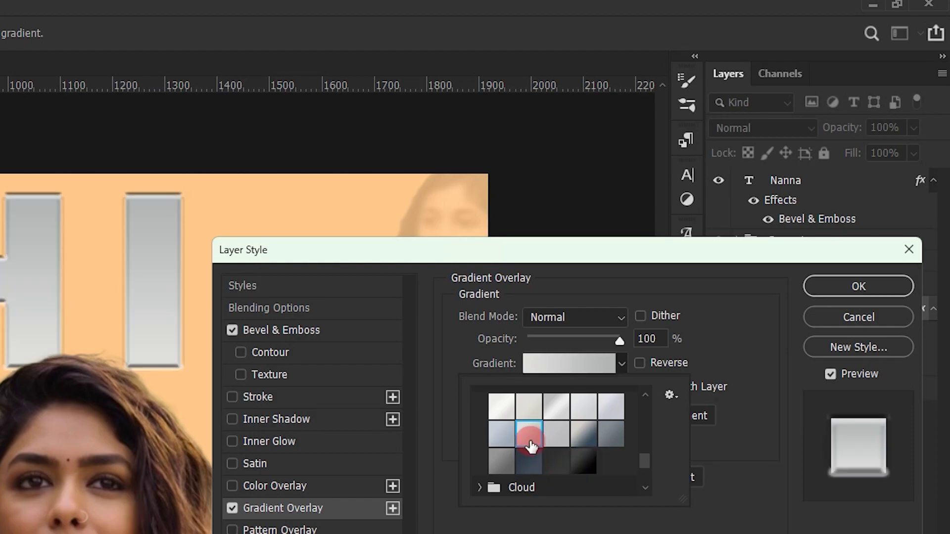
click(562, 439)
click(556, 407)
scroll(509, 500, up, 1)
scroll(509, 500, down, 1)
click(536, 431)
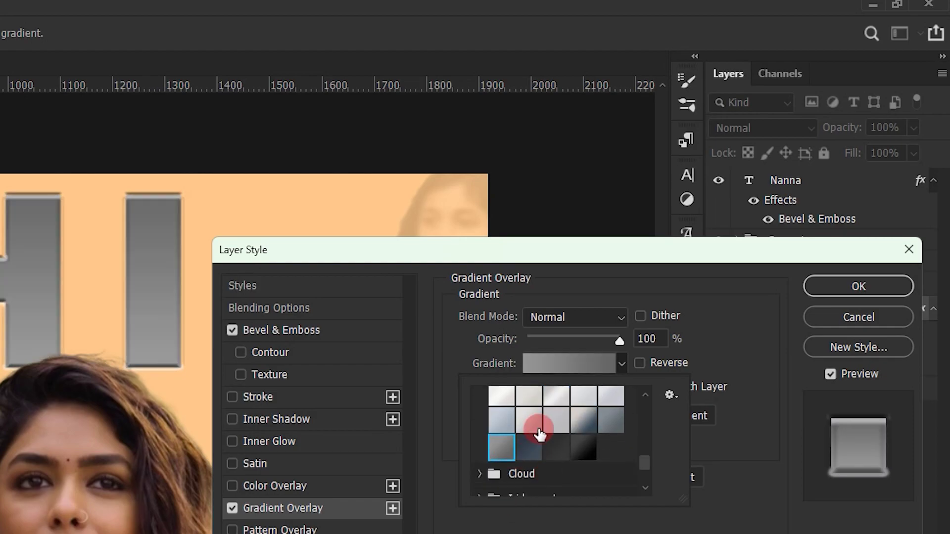
click(807, 291)
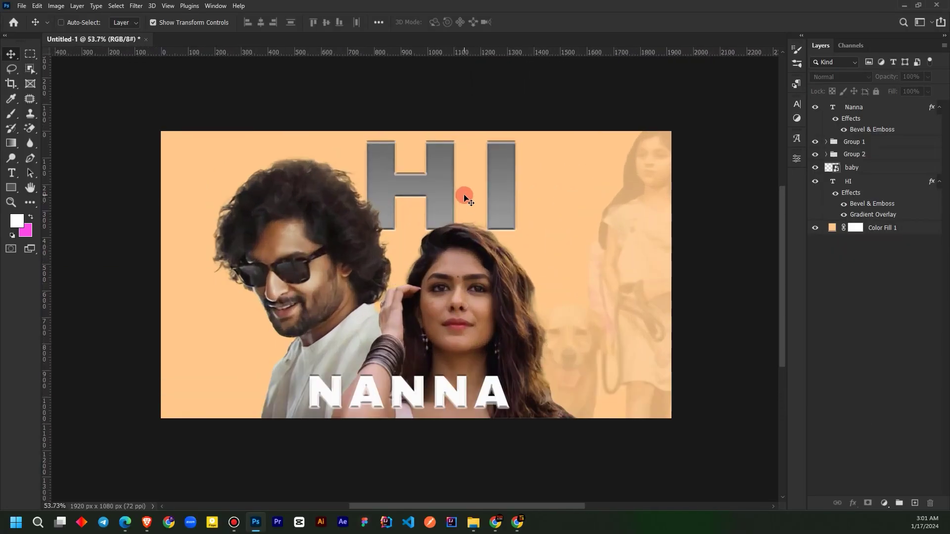
click(797, 104)
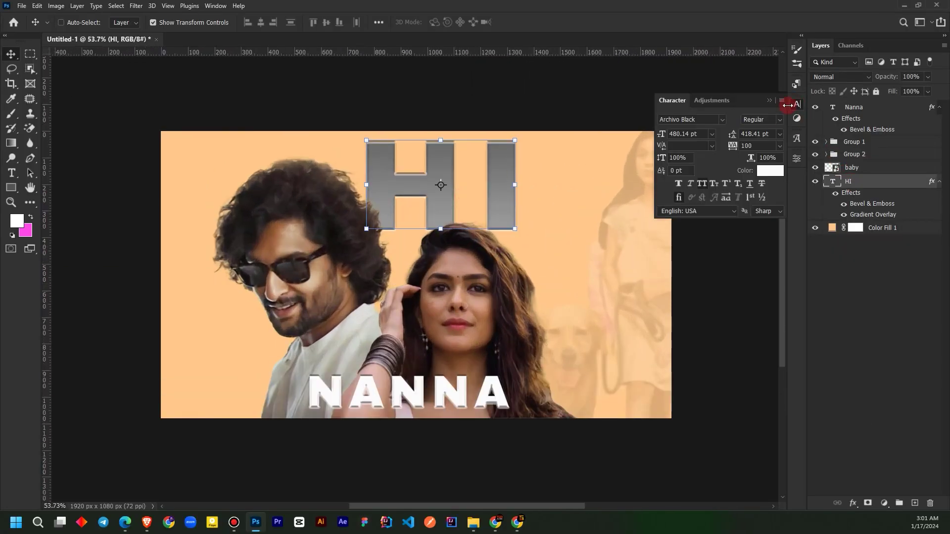
drag(731, 144, 728, 144)
Give NANNA a Gradient Overlay using the RB Gold Gradient 154 preset.
click(898, 297)
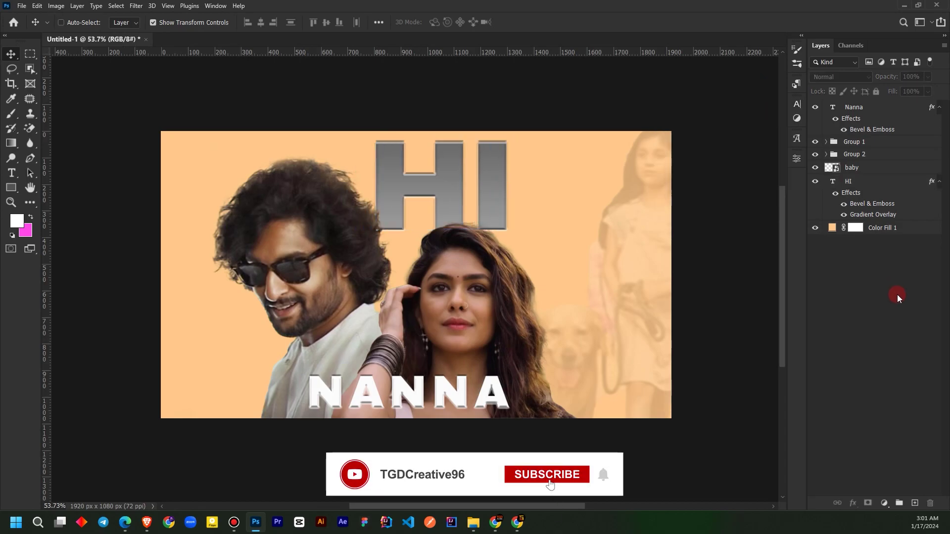
double_click(849, 121)
click(563, 297)
click(712, 216)
click(713, 237)
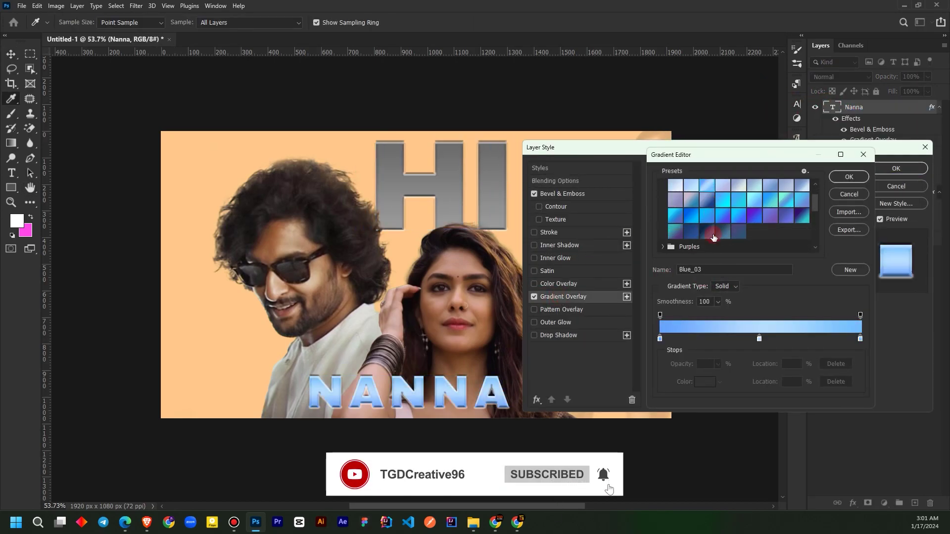
scroll(693, 233, up, 2)
click(663, 231)
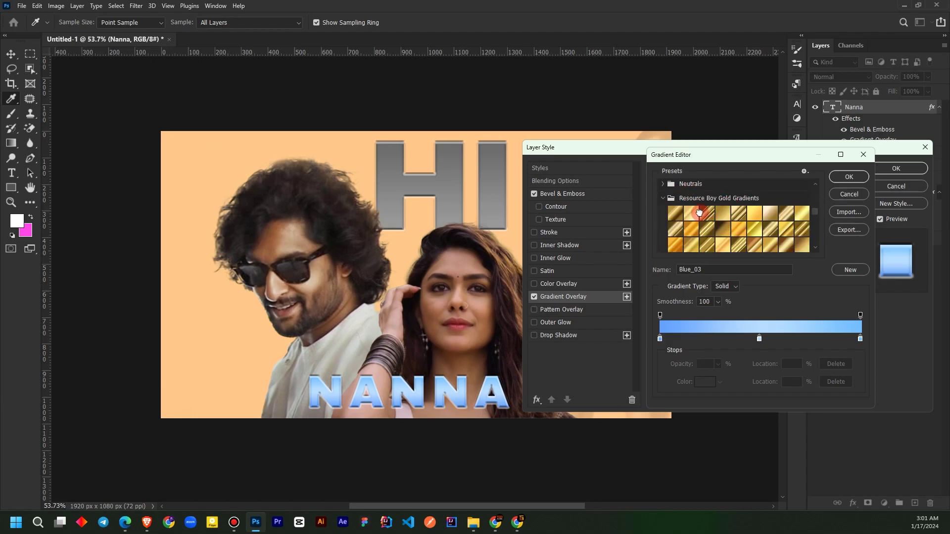
click(699, 212)
scroll(727, 218, down, 2)
click(732, 218)
click(675, 220)
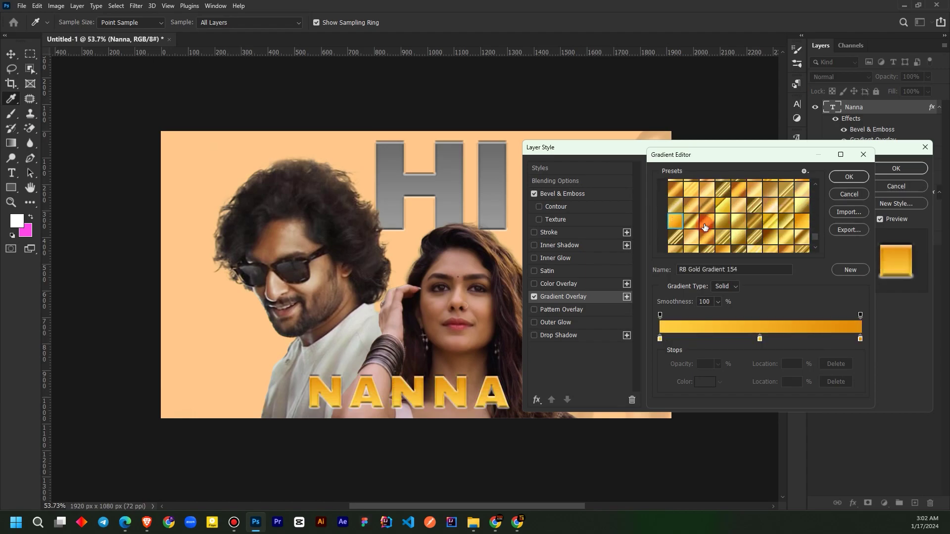
click(705, 227)
click(723, 198)
Add a strong dark Drop Shadow to NANNA with adjusted spread and size, then commit the style.
double_click(712, 247)
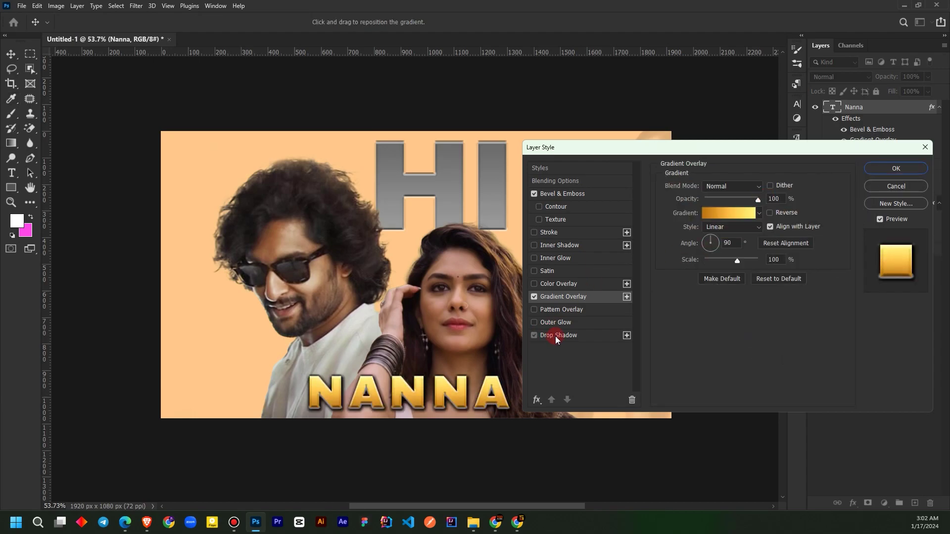
click(557, 336)
click(710, 237)
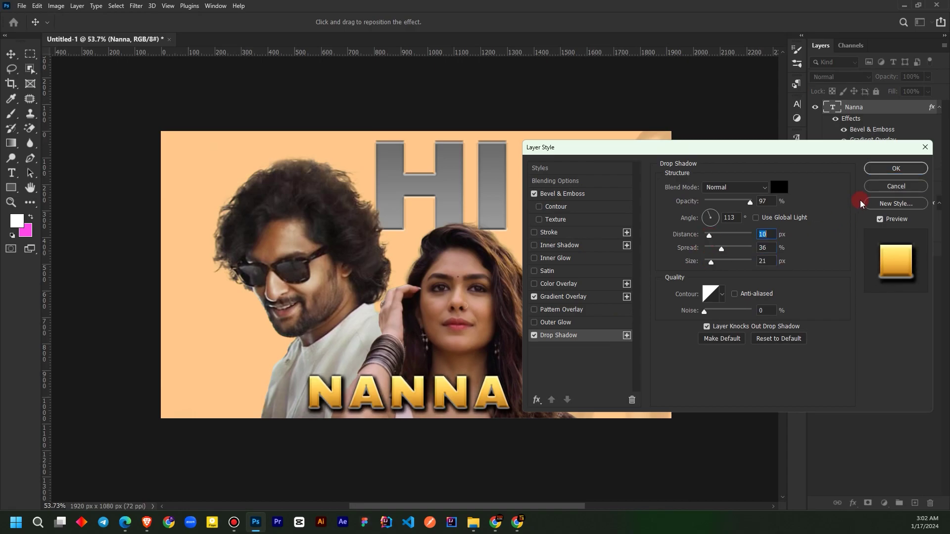
key(Return)
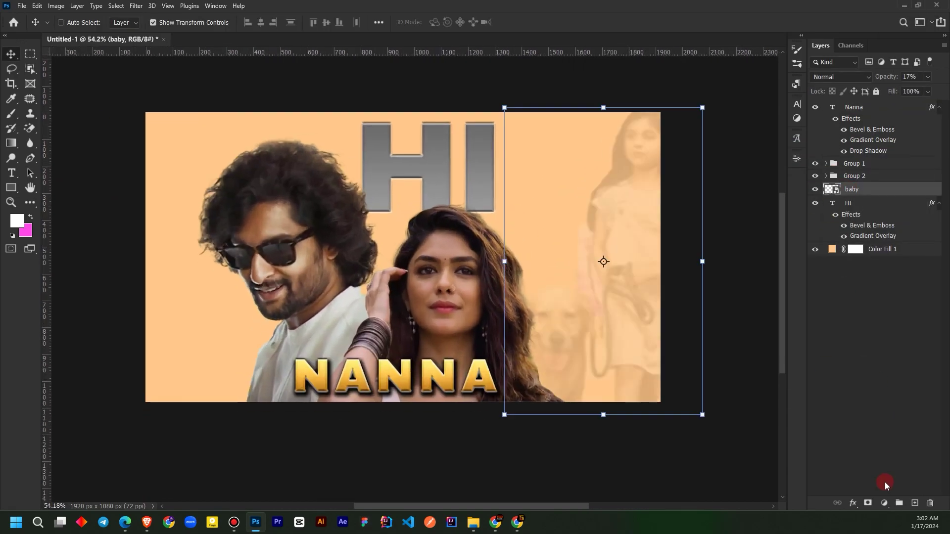
Mask the baby layer, then paint the right side of the background dark on a new layer.
click(868, 503)
right_click(10, 113)
click(50, 111)
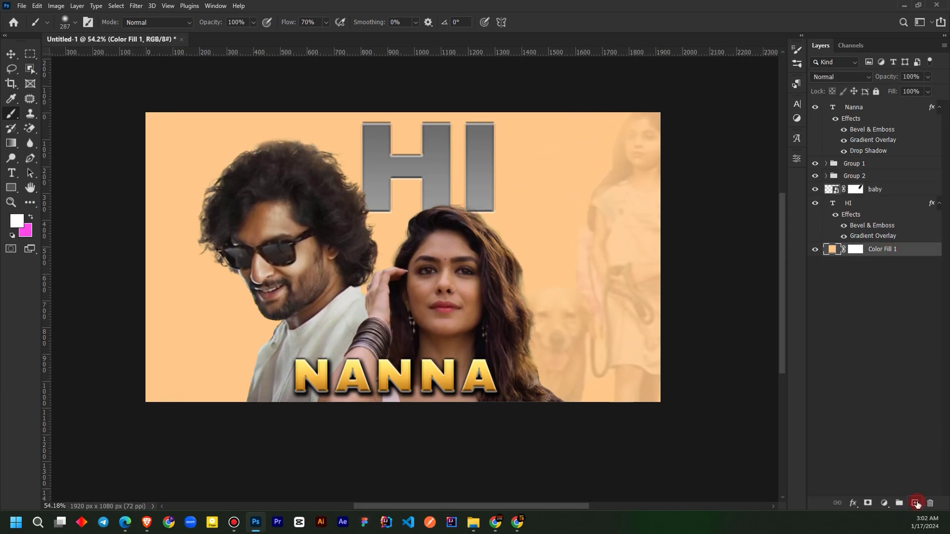
mouse_move(610, 132)
mouse_down()
mouse_move(630, 388)
mouse_move(543, 185)
mouse_move(678, 402)
mouse_up()
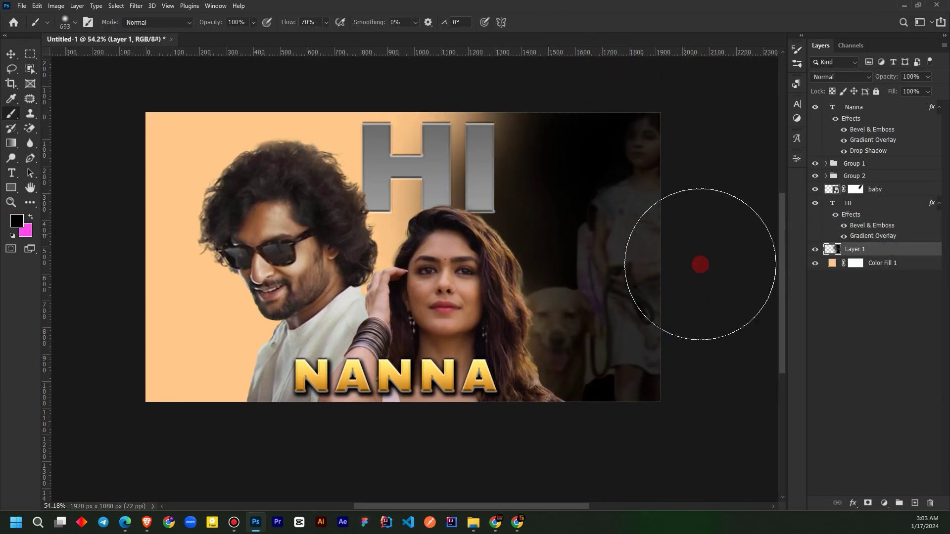
click(844, 285)
Lower the dark painted layer's opacity to soften the shading.
click(841, 249)
click(841, 77)
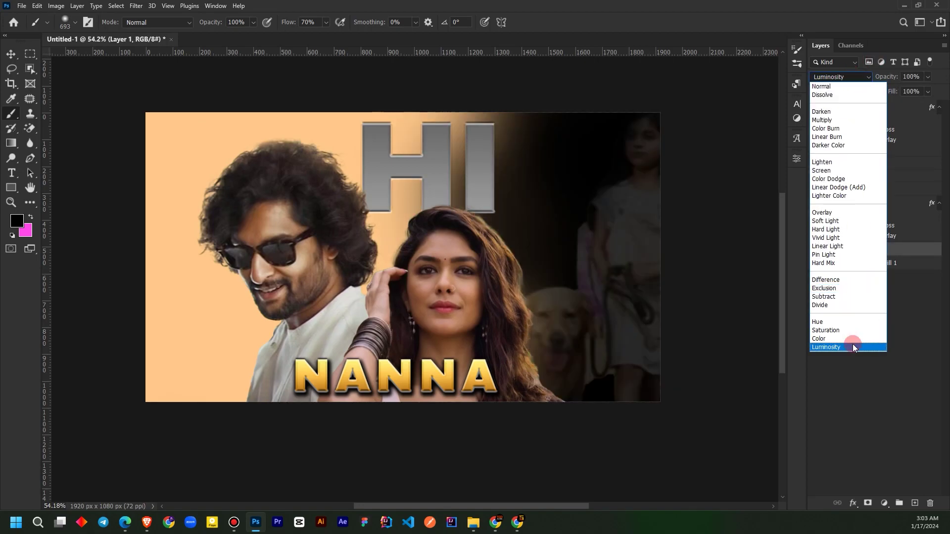
click(928, 77)
drag(899, 88, 915, 91)
click(814, 397)
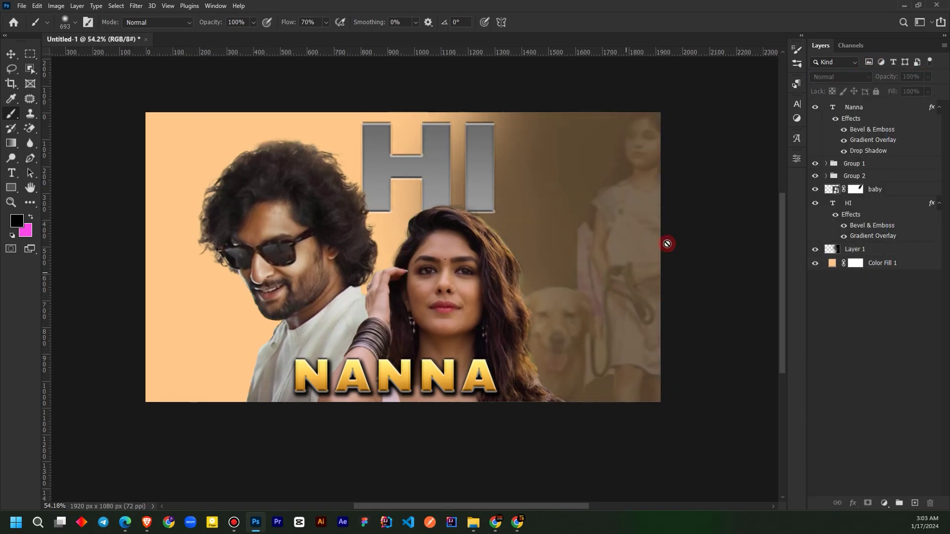
Give the HI title a Drop Shadow and a white Outer Glow with adjusted size and spread.
double_click(848, 205)
click(558, 335)
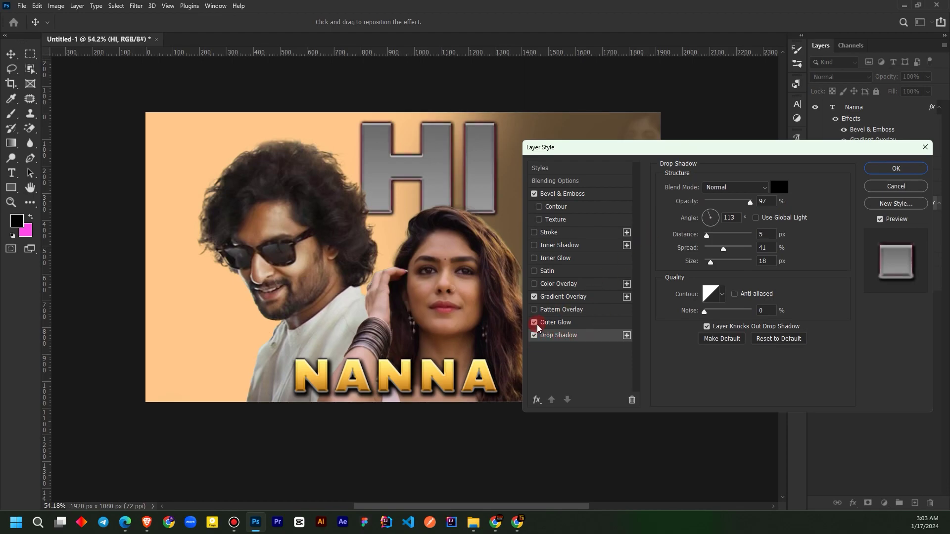
click(556, 322)
click(672, 225)
drag(201, 155, 310, 259)
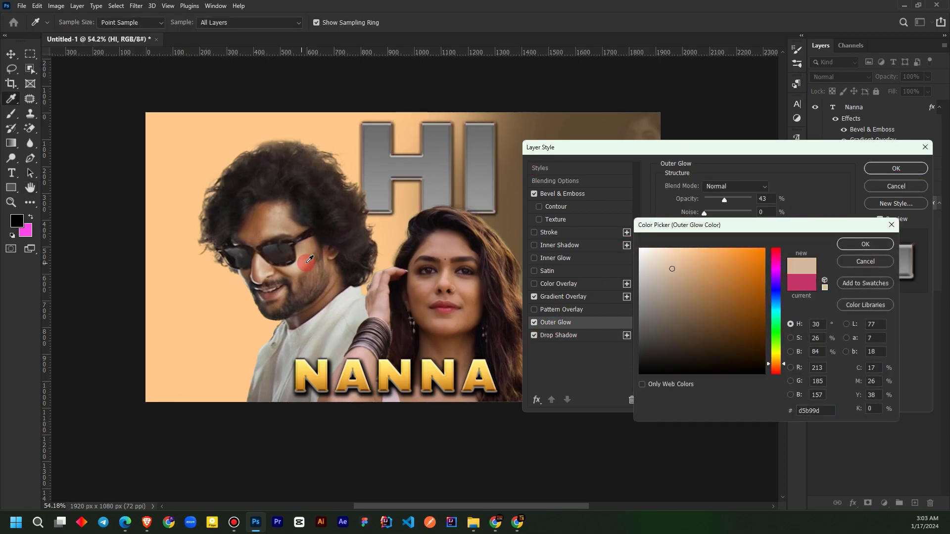
click(869, 252)
drag(705, 286, 708, 284)
click(726, 272)
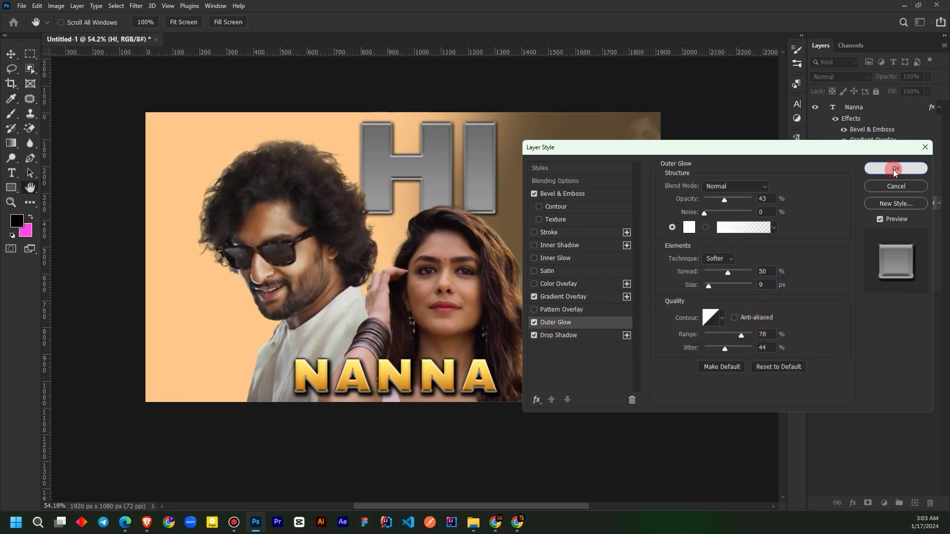
click(895, 168)
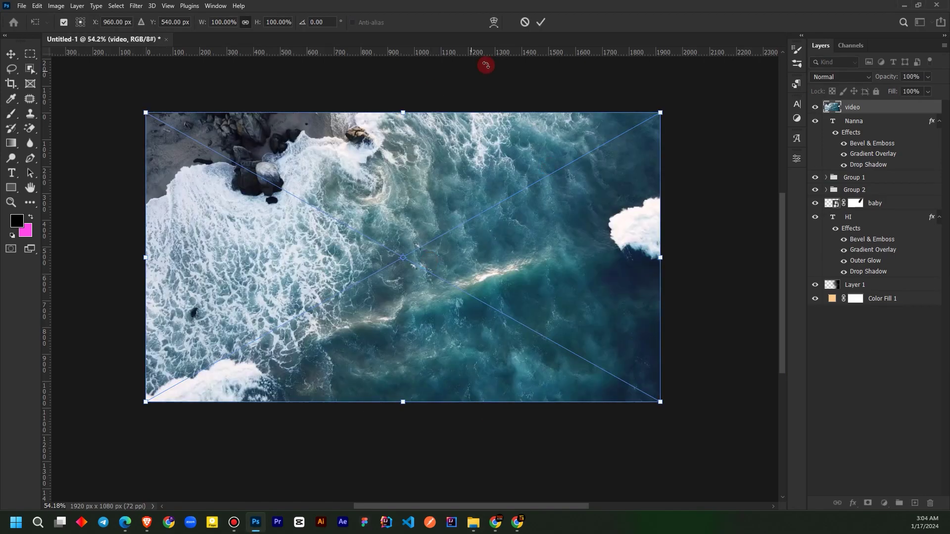
Place the ocean footage in the poster and flip it horizontally.
key(Return)
key(v)
click(403, 114)
right_click(401, 182)
click(424, 361)
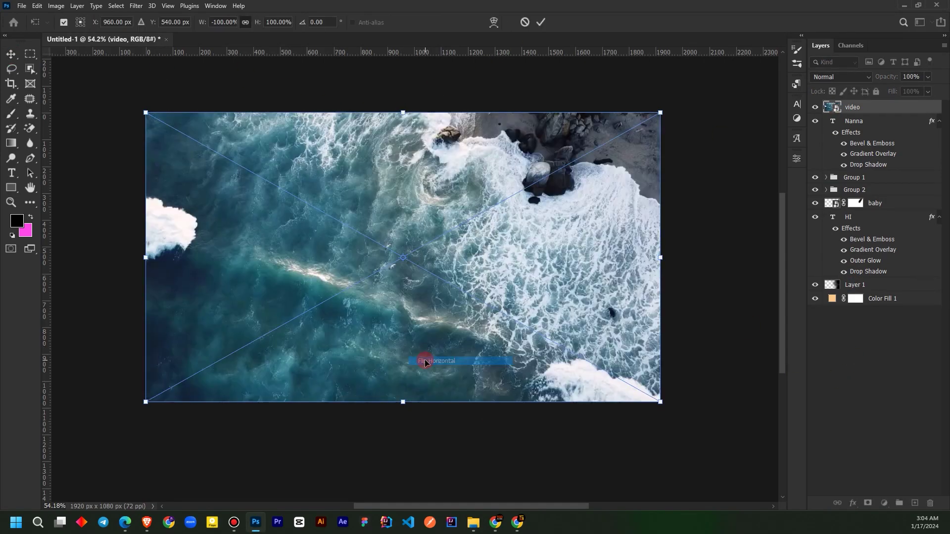
key(Return)
Move the ocean layer below Layer 1 and apply a 24.9 radius Gaussian Blur.
drag(852, 107, 875, 288)
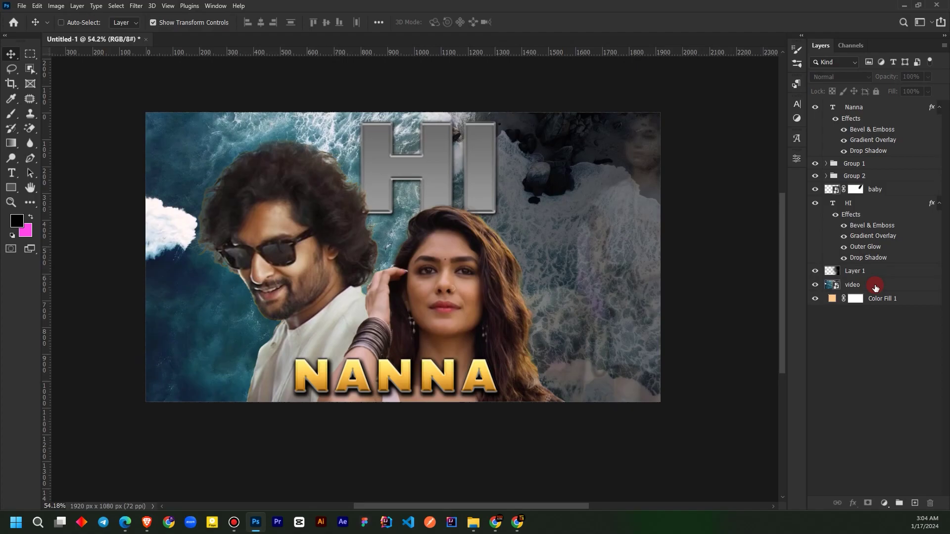
click(136, 6)
click(280, 168)
drag(681, 321, 663, 325)
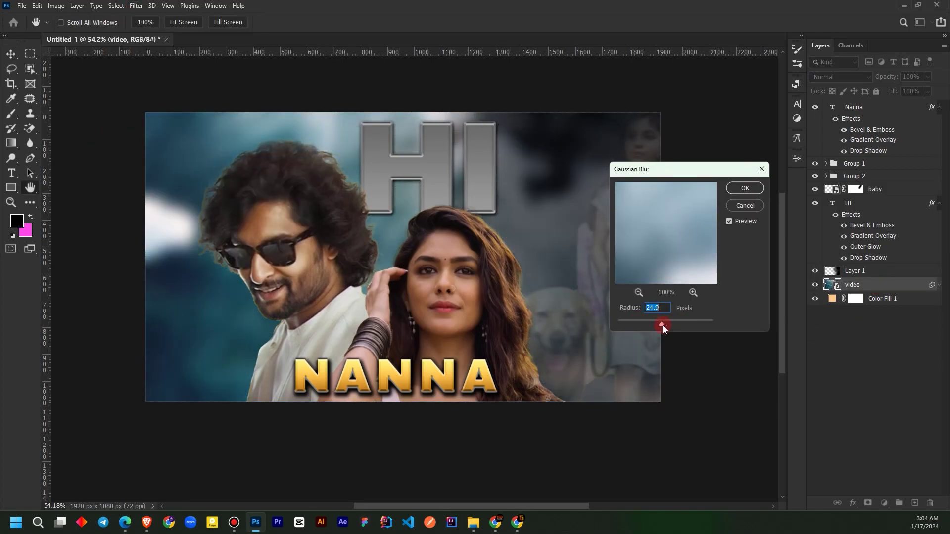
key(Return)
Add a Soft Light copy of the ocean above the figures and mask out the ocean's top.
drag(861, 109, 862, 109)
key(ctrl+z)
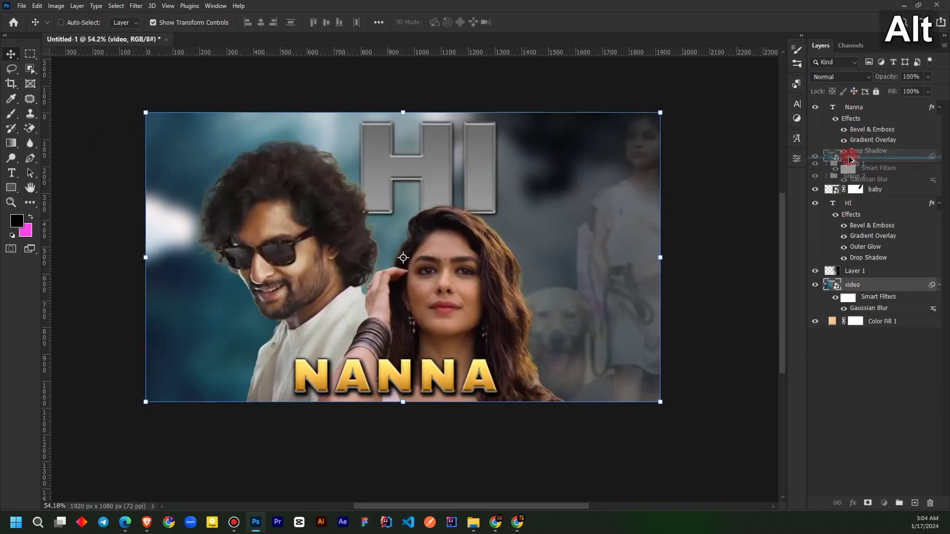
drag(850, 159, 850, 159)
click(841, 76)
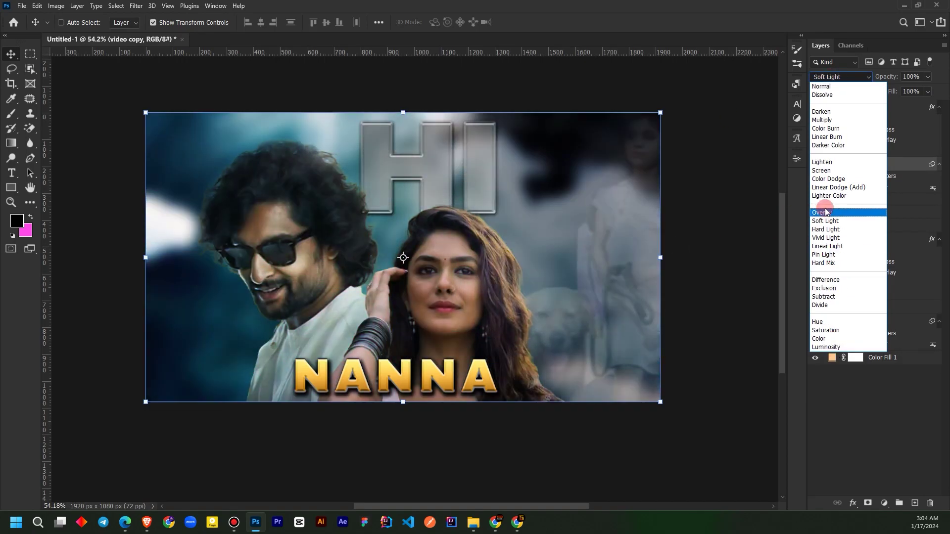
click(826, 220)
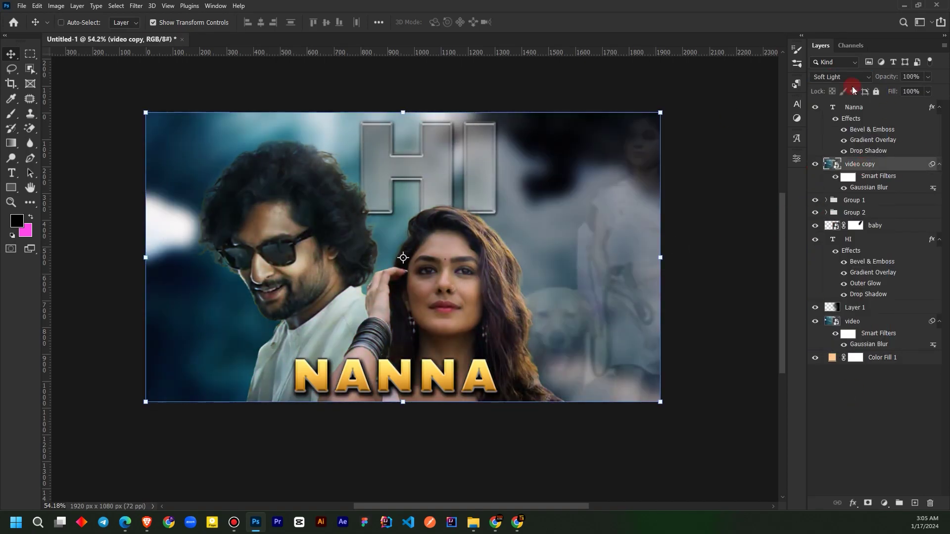
click(851, 495)
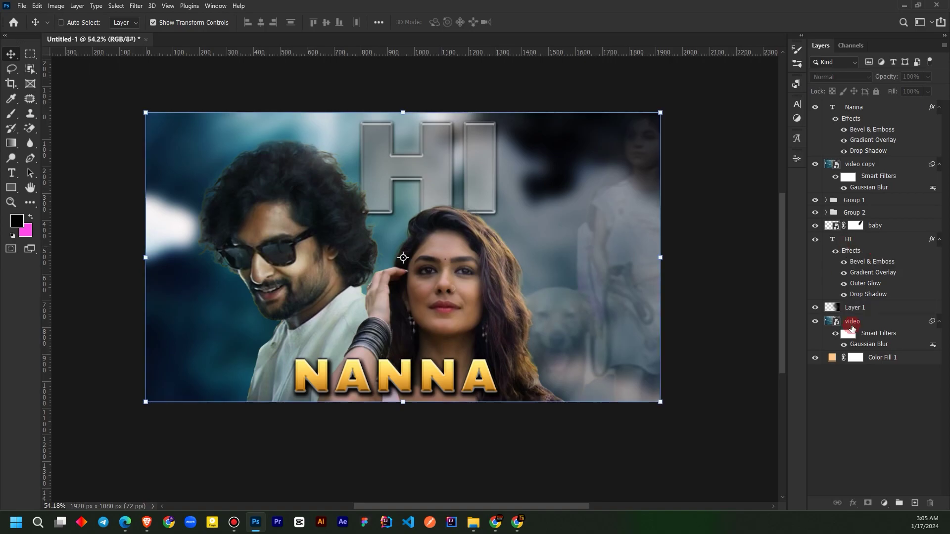
key(b)
mouse_move(600, 155)
mouse_down()
mouse_move(462, 201)
mouse_move(393, 132)
mouse_move(292, 102)
mouse_move(541, 137)
mouse_up()
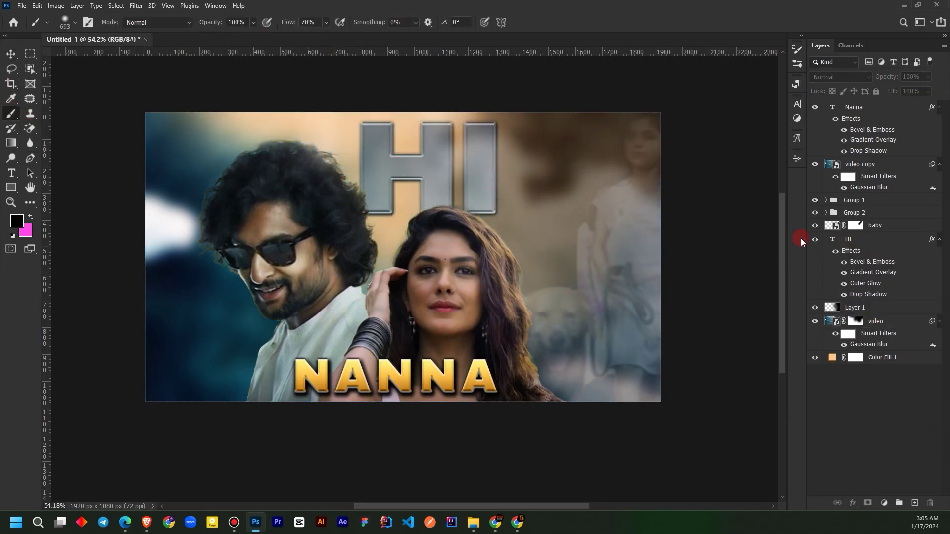
Mask the dark Layer 1 and paint over the top right to reveal warm orange.
click(815, 239)
click(815, 308)
click(867, 503)
drag(573, 163, 488, 117)
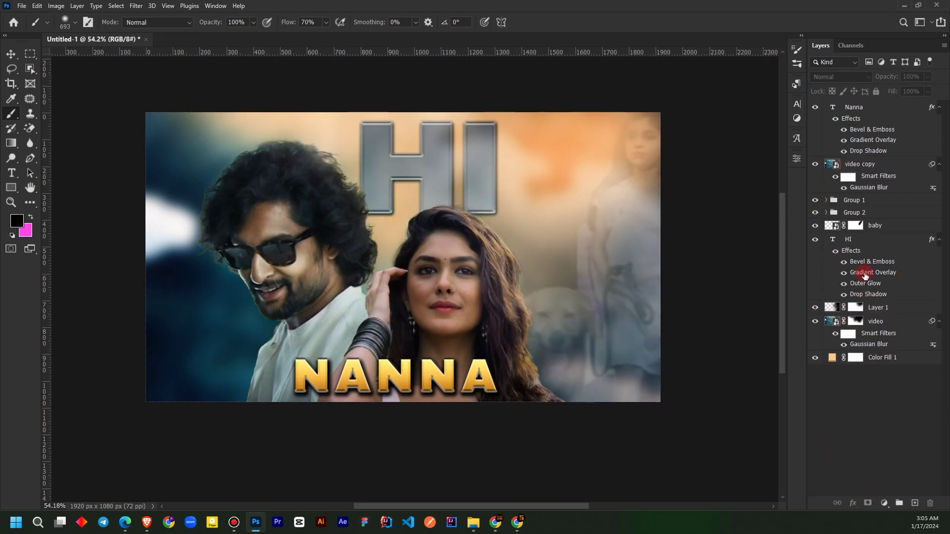
Switch the HI title's Gradient Overlay to the Blue_13 preset.
double_click(851, 273)
click(768, 218)
click(720, 211)
click(848, 176)
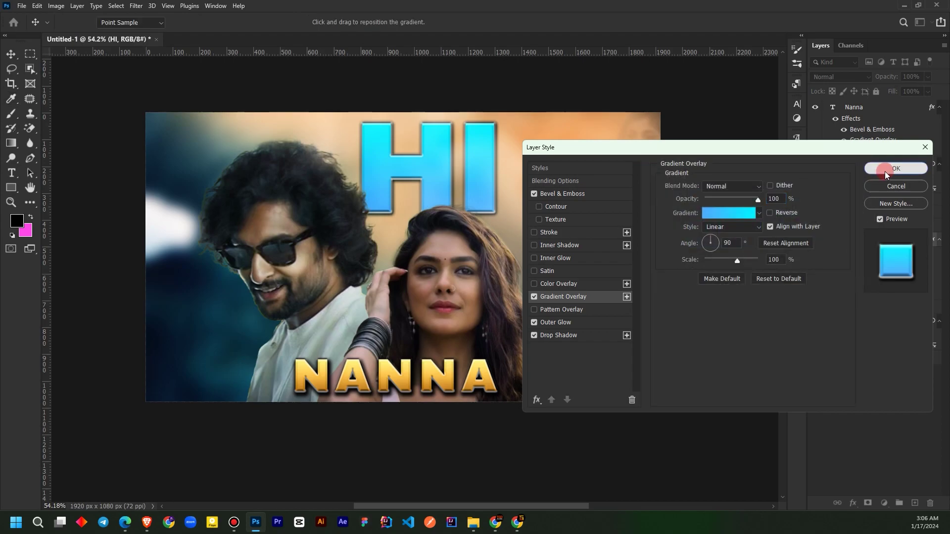
click(896, 169)
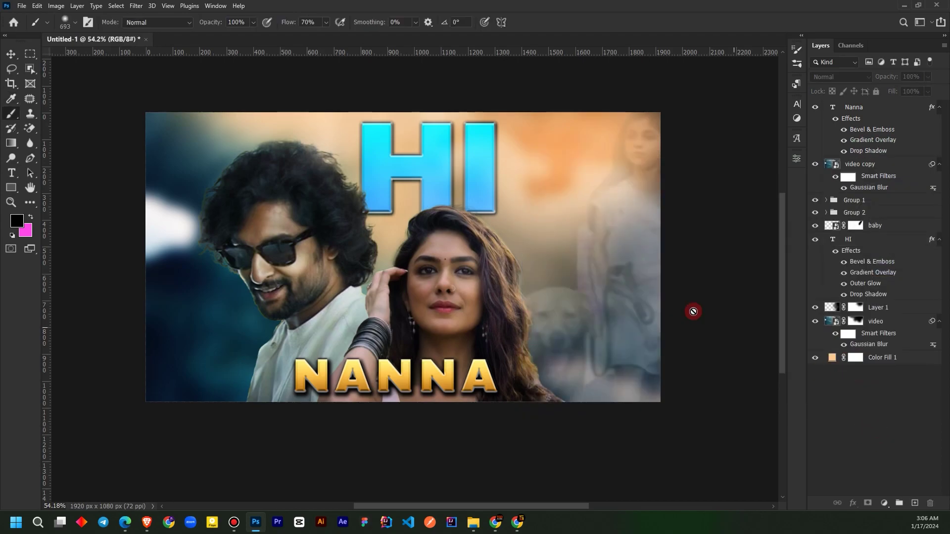
scroll(217, 211, up, 2)
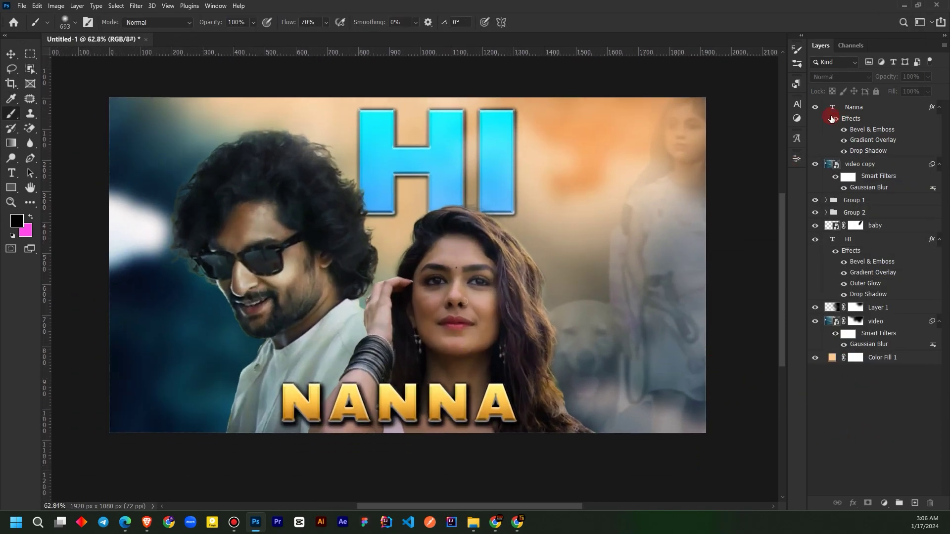
Expand Group 2 and create a clipped retouching layer above the naani layer.
click(814, 199)
click(825, 212)
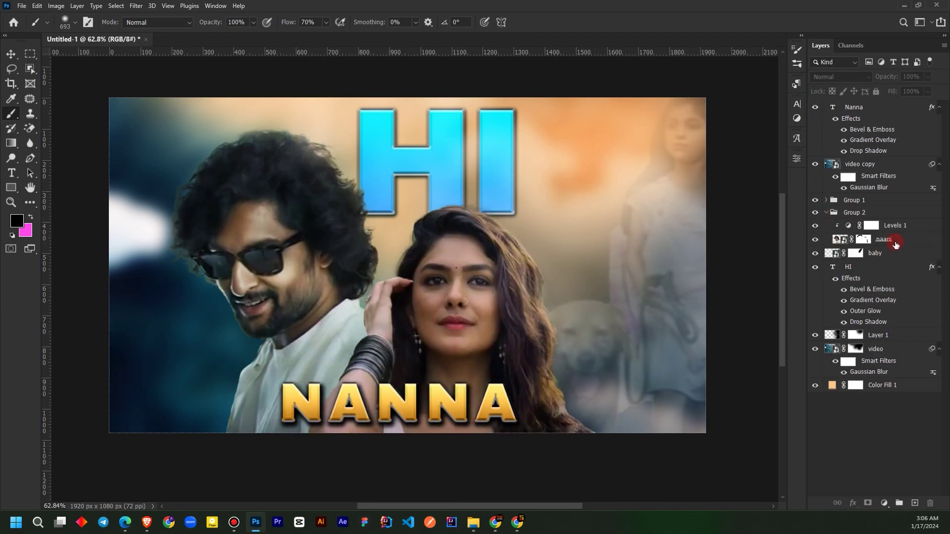
right_click(895, 448)
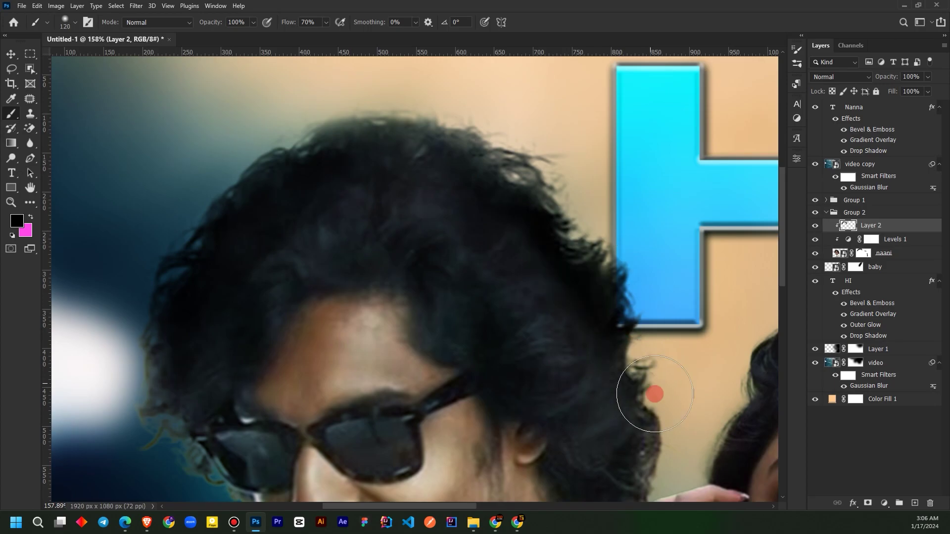
Add a new blank layer above the woman's Hue/Saturation 1 adjustment.
scroll(467, 397, down, 3)
alt+scroll(454, 276, up, 3)
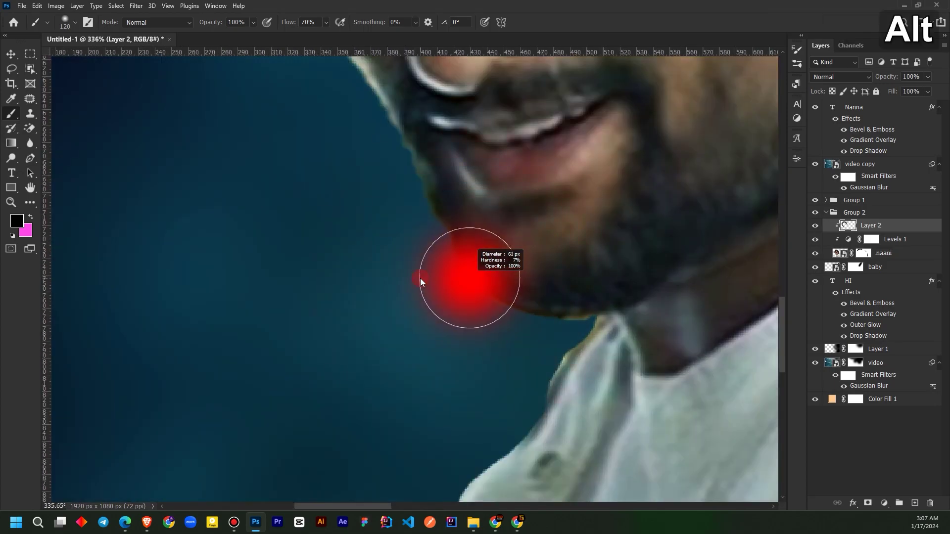
alt+scroll(365, 248, down, 3)
alt+scroll(310, 322, down, 3)
alt+scroll(550, 207, up, 5)
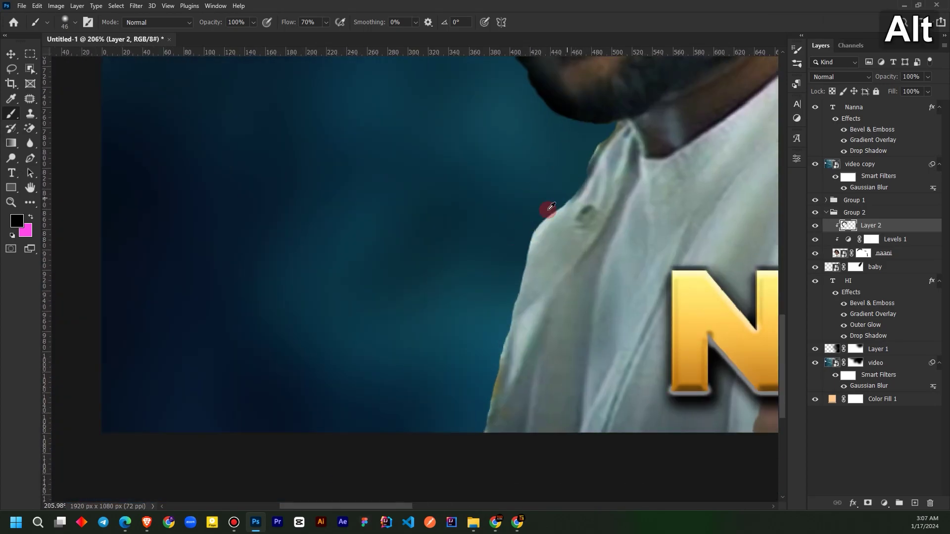
alt+scroll(564, 187, down, 2)
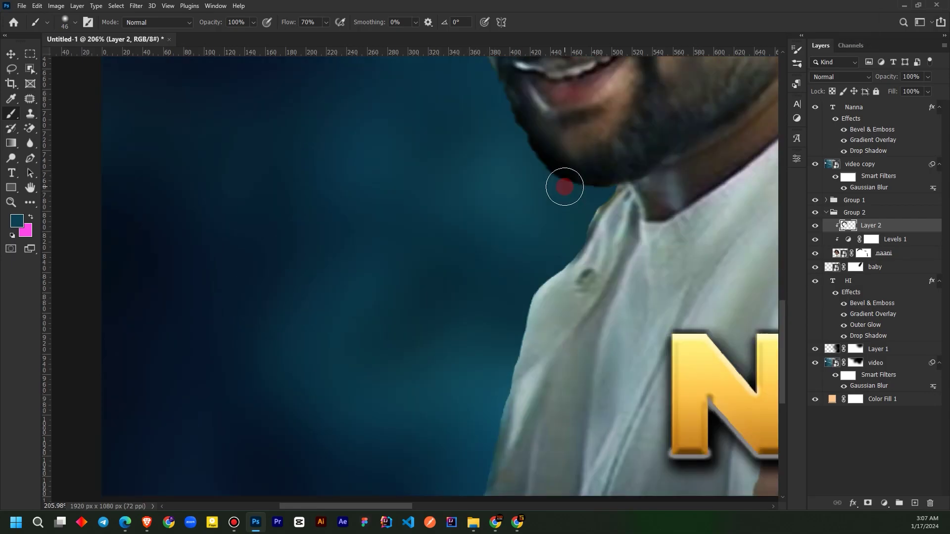
alt+scroll(613, 173, up, 5)
alt+scroll(496, 254, down, 5)
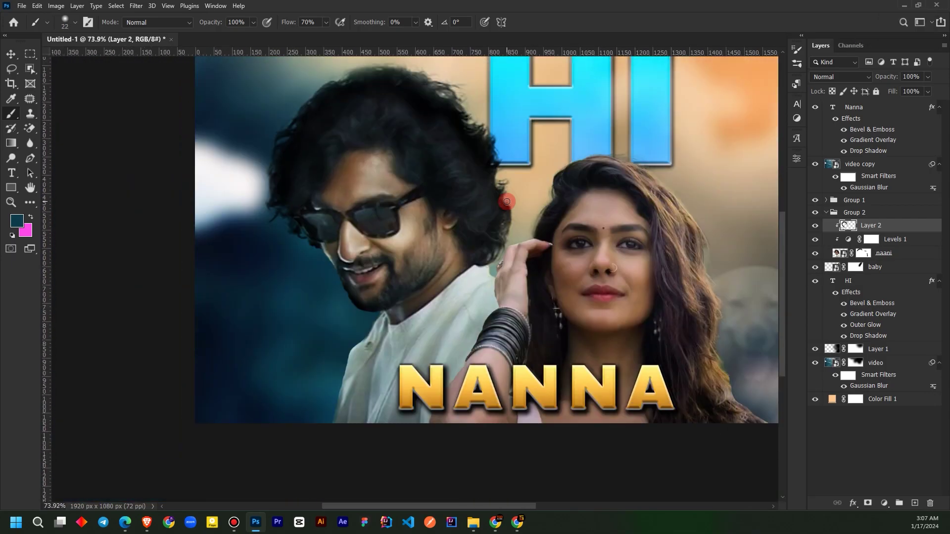
alt+scroll(495, 222, up, 4)
click(864, 239)
Clip Layer 3 to the woman's group and paint sampled tones along her hair edges.
key(ctrl+alt+g)
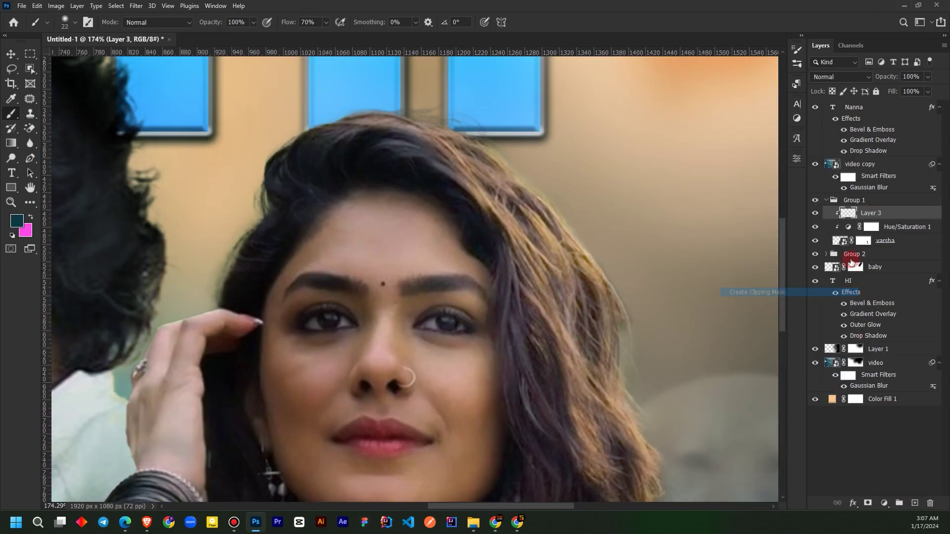
alt+click(573, 212)
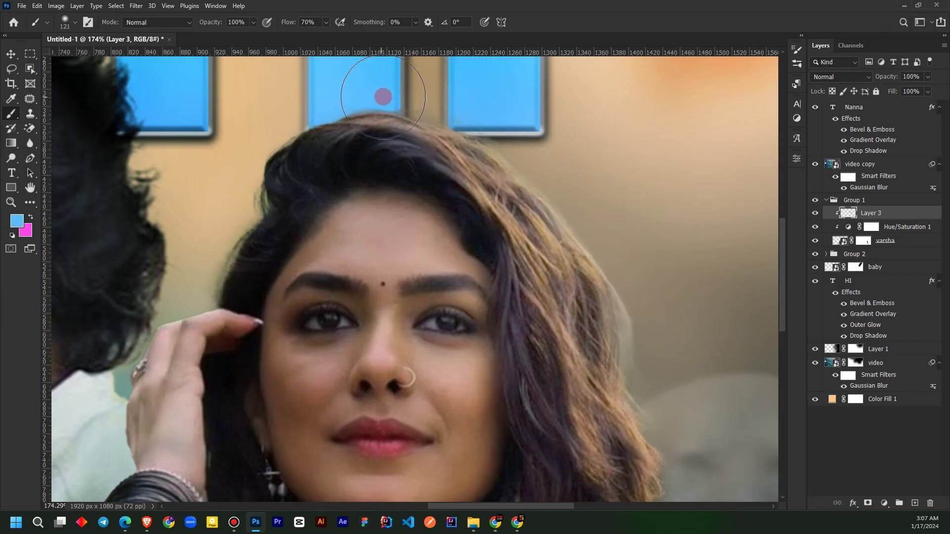
alt+scroll(197, 261, down, 3)
alt+scroll(569, 236, up, 3)
alt+click(570, 236)
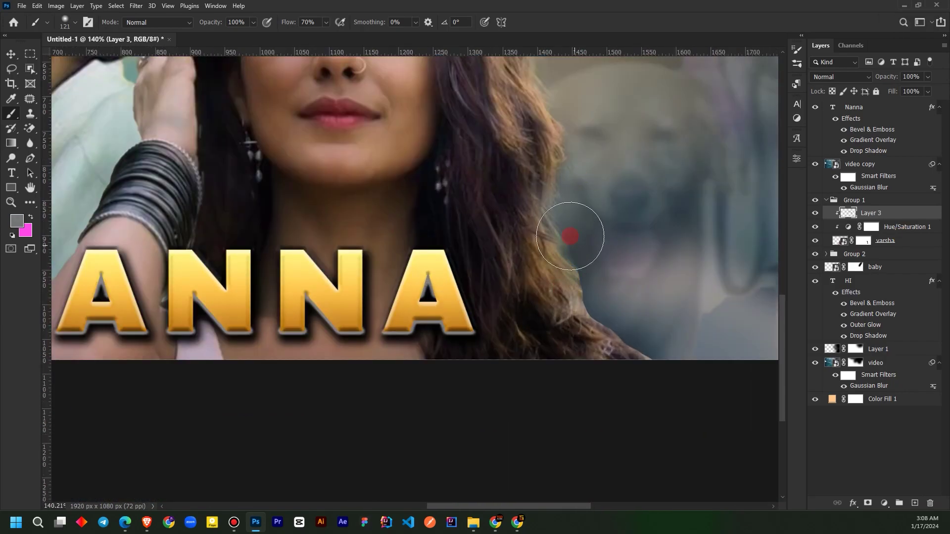
alt+scroll(591, 273, down, 3)
Change the painted glow layer's blending mode from the Layers panel dropdown.
click(841, 77)
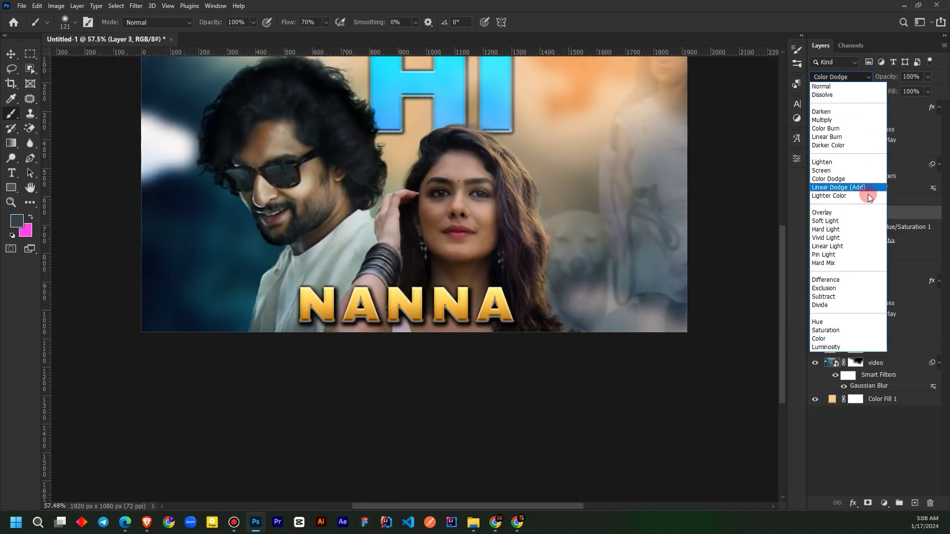
click(832, 86)
scroll(489, 287, down, 2)
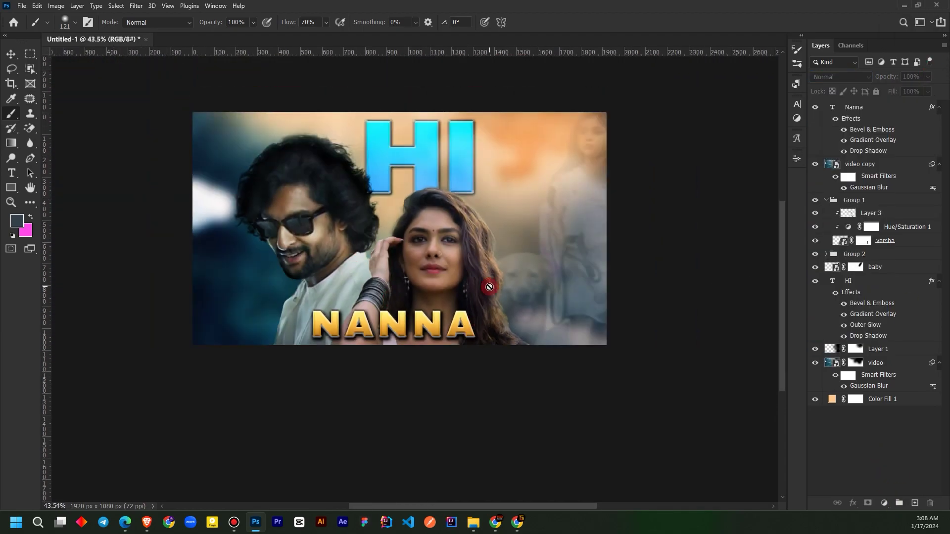
Paint the Soft Light ocean copy's mask away over the man's glasses and mouth.
scroll(448, 221, up, 5)
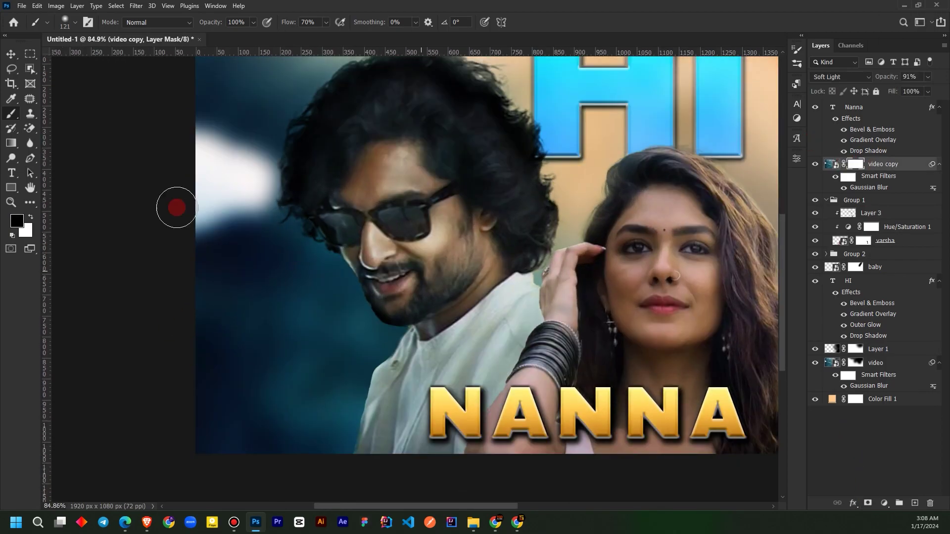
scroll(448, 221, up, 3)
mouse_move(449, 220)
mouse_down()
mouse_move(304, 213)
mouse_move(407, 376)
mouse_up()
Stamp all visible layers into a new Layer 4 at the top of the stack.
scroll(309, 205, down, 5)
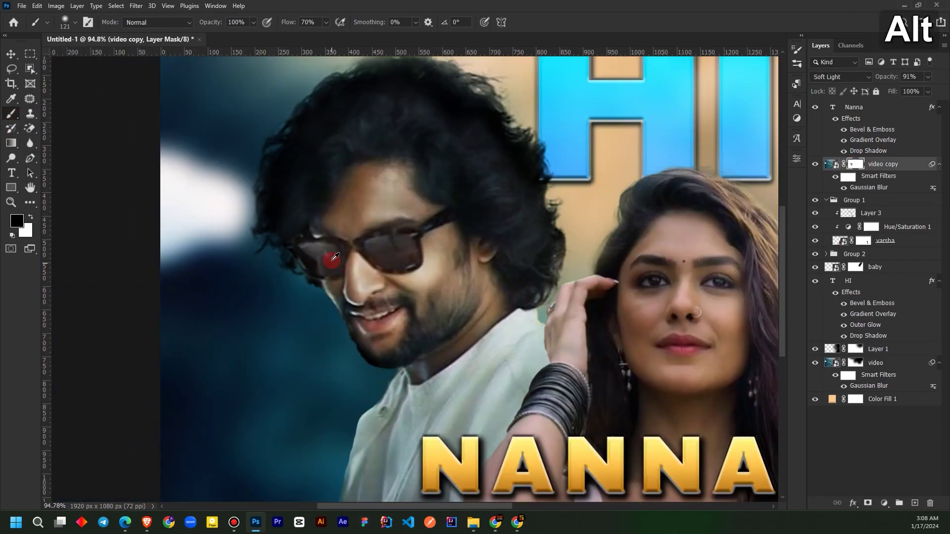
scroll(556, 314, up, 4)
scroll(544, 248, down, 5)
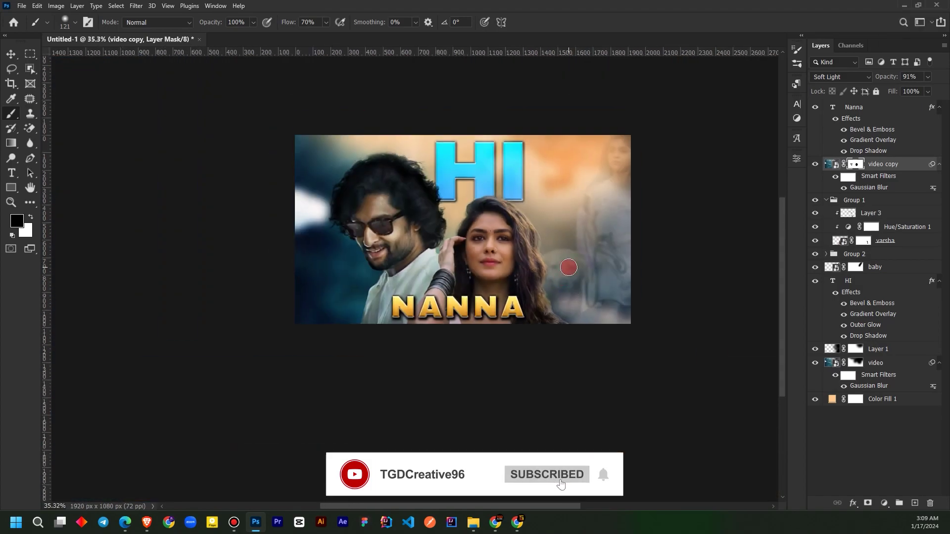
scroll(516, 222, up, 3)
scroll(479, 395, down, 3)
scroll(501, 255, up, 3)
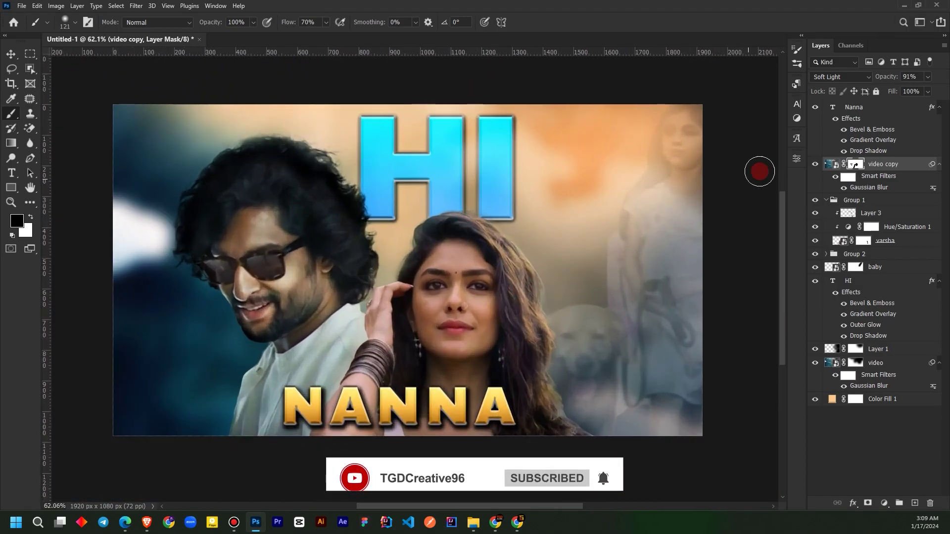
click(856, 108)
key(ctrl+shift+alt+e)
In Camera Raw, raise exposure and contrast and slightly lower vibrance and saturation.
click(137, 5)
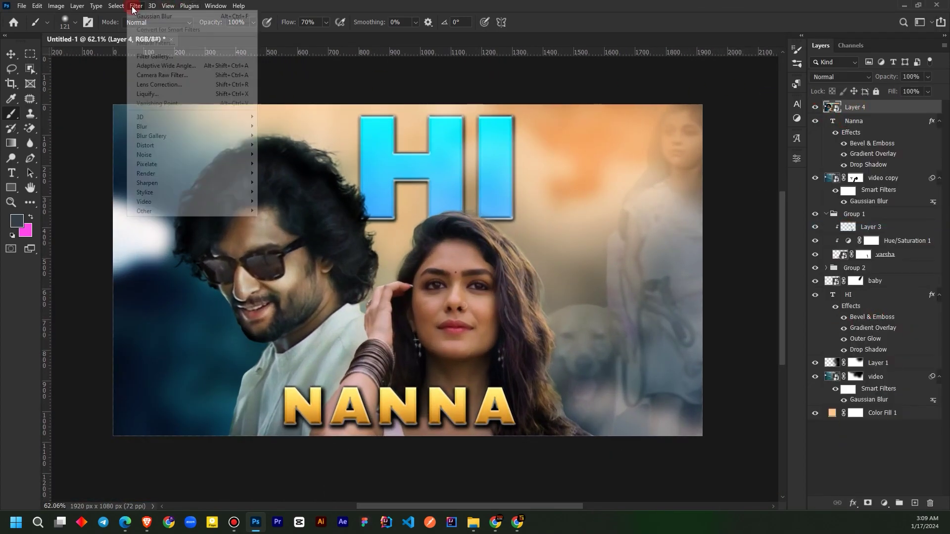
click(163, 73)
mouse_move(856, 165)
mouse_down()
mouse_move(871, 181)
mouse_move(866, 226)
mouse_up()
click(821, 265)
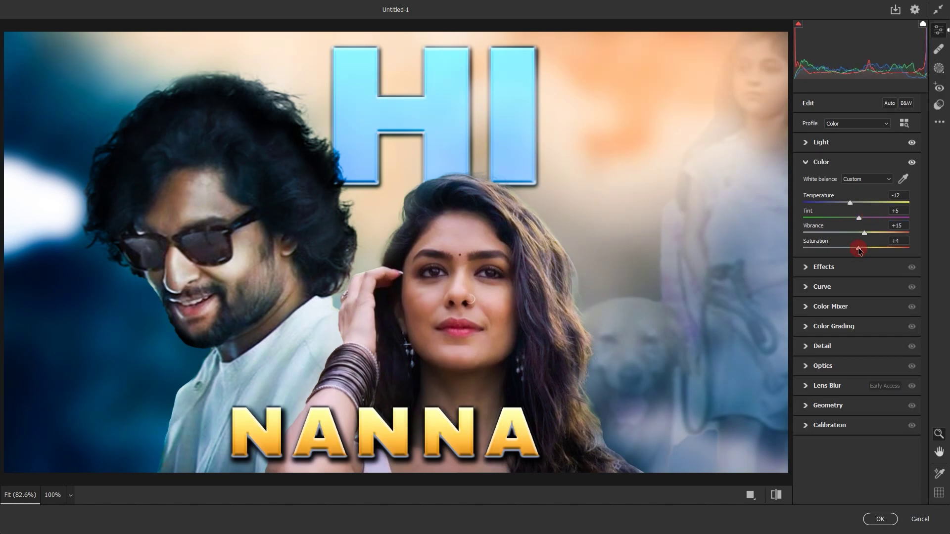
click(812, 267)
click(812, 187)
drag(864, 248, 858, 248)
mouse_move(863, 233)
mouse_down()
mouse_move(858, 219)
mouse_move(886, 203)
mouse_move(877, 218)
mouse_up()
Set Texture +55, Clarity +37, Sharpening 150 and noise reduction, apply, and duplicate Layer 4.
click(812, 162)
click(812, 182)
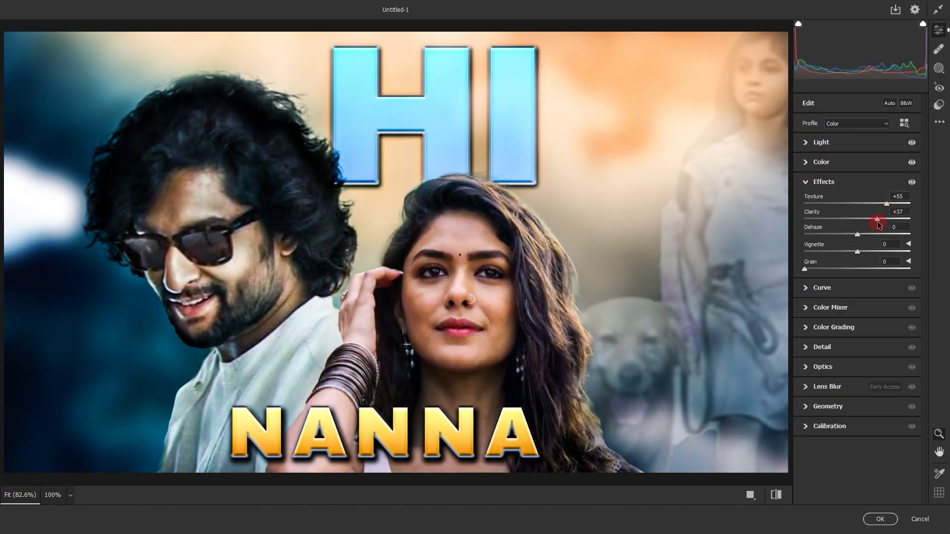
click(812, 182)
click(812, 261)
drag(804, 304, 841, 306)
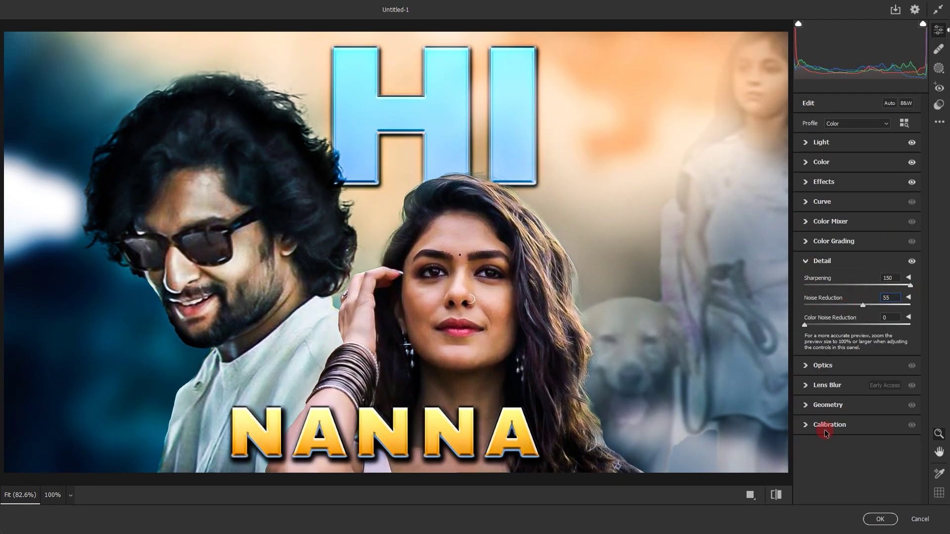
click(881, 519)
click(846, 107)
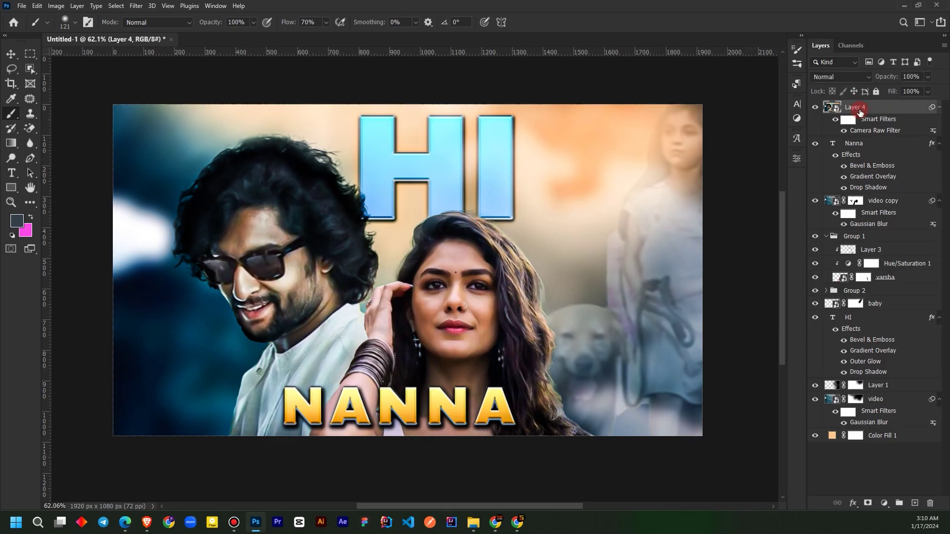
key(ctrl+j)
Preview artistic effects in the Filter Gallery and settle on Film Grain.
click(168, 6)
click(342, 221)
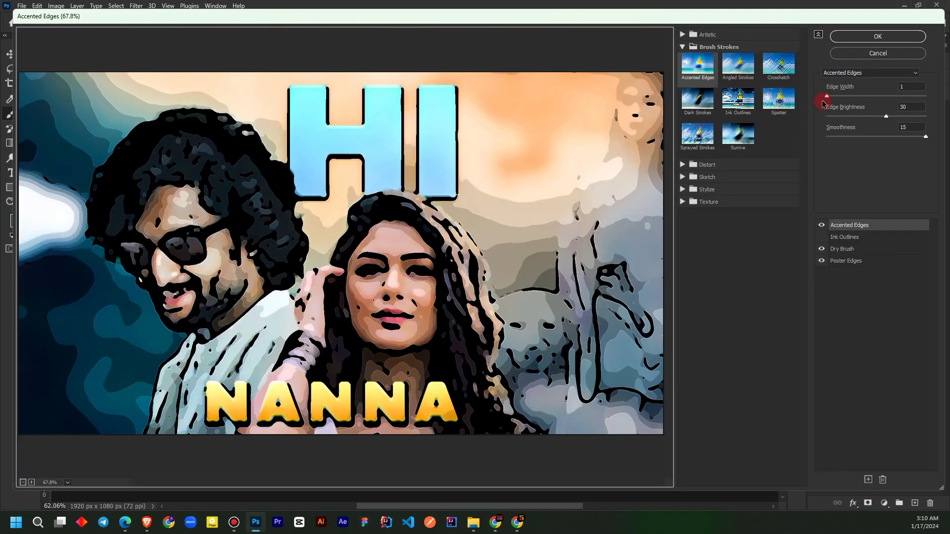
click(682, 47)
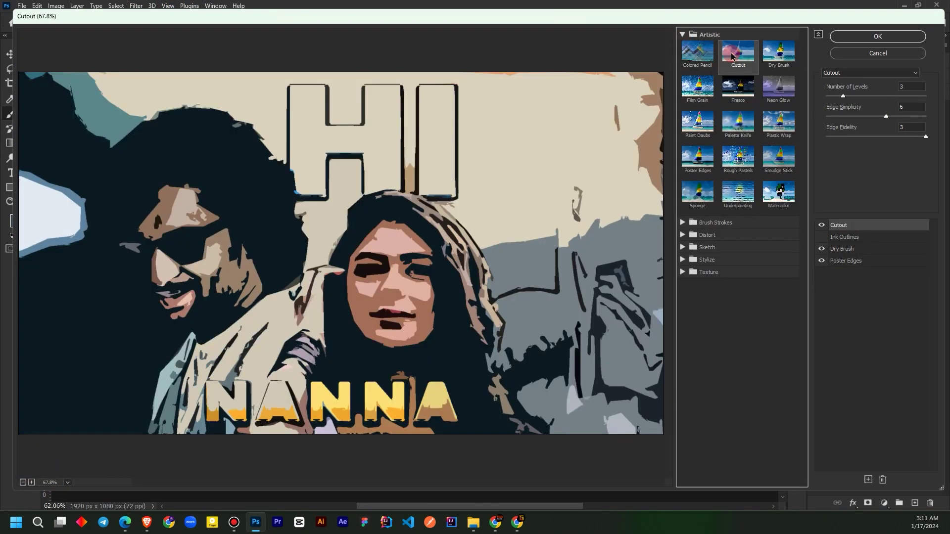
click(737, 53)
click(697, 87)
click(714, 123)
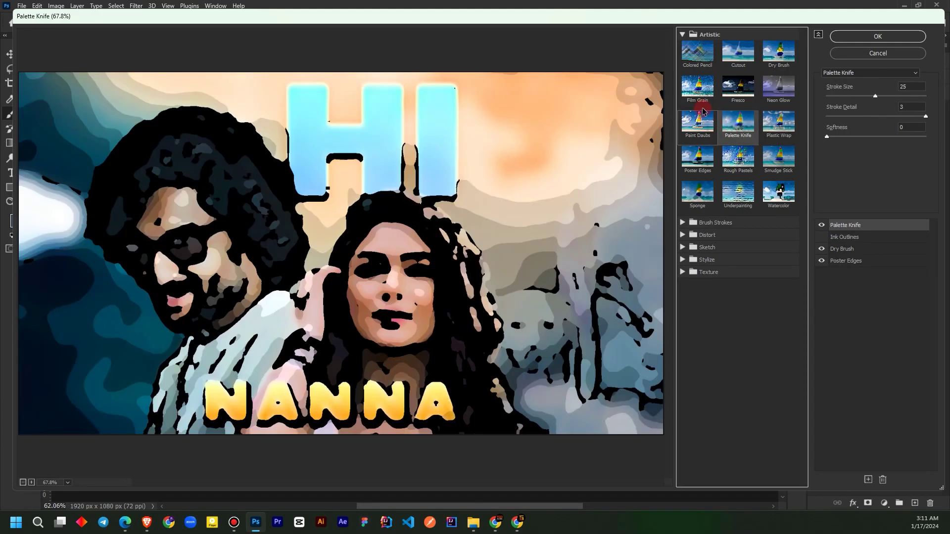
click(699, 94)
Tune Film Grain, set Ink Outlines (Stroke Length 7, Dark 1, Light 29), add Dry Brush, hide Poster Edges.
mouse_move(837, 97)
mouse_down()
mouse_move(825, 96)
mouse_move(881, 117)
mouse_move(883, 138)
mouse_up()
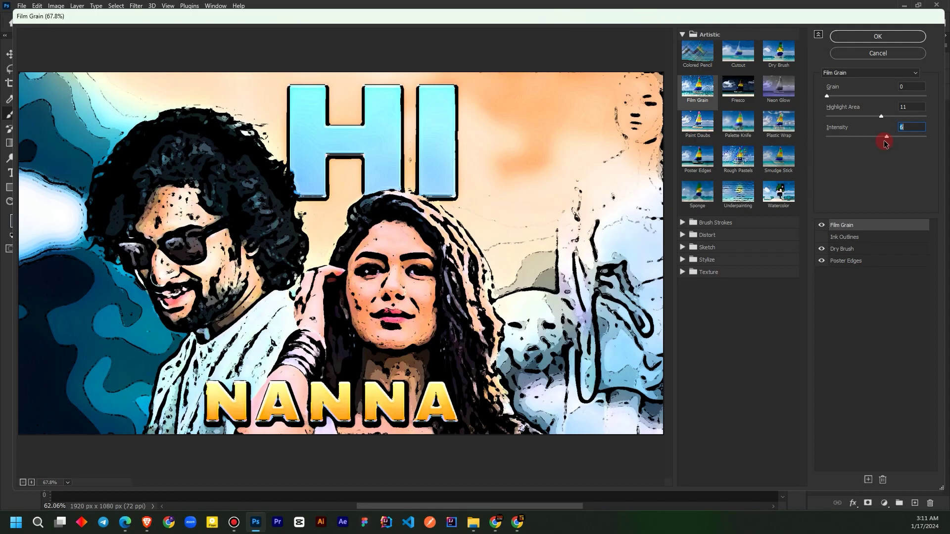
drag(826, 96, 864, 96)
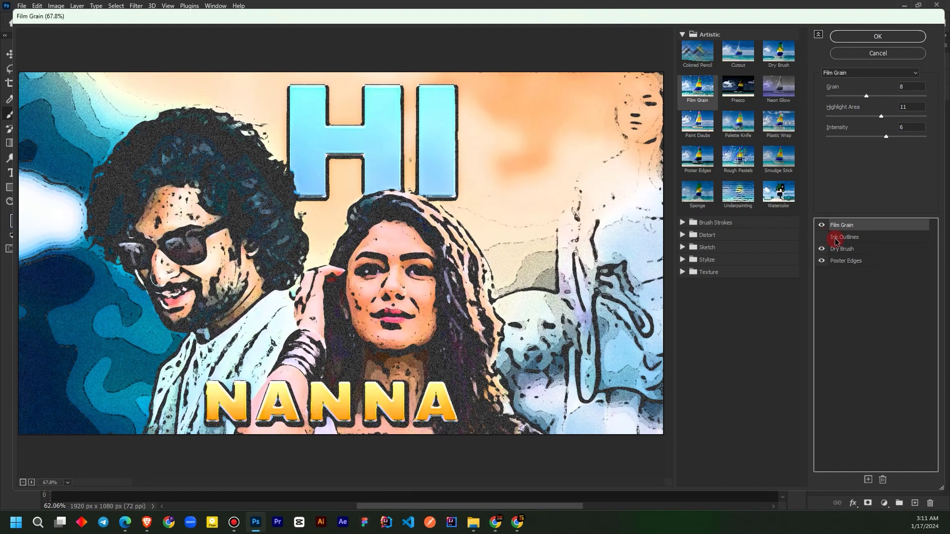
click(836, 239)
mouse_move(889, 96)
mouse_down()
mouse_move(838, 96)
mouse_move(839, 117)
mouse_move(884, 136)
mouse_up()
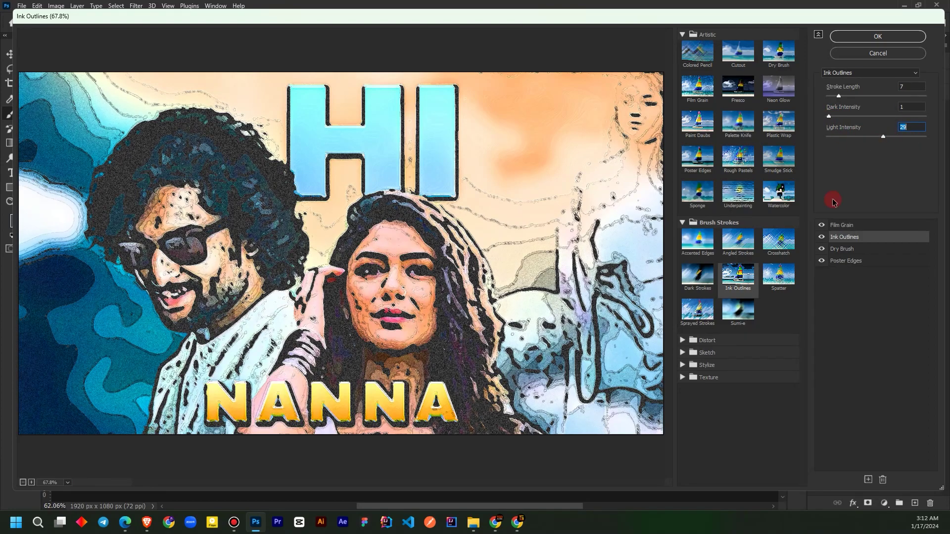
click(841, 249)
click(822, 260)
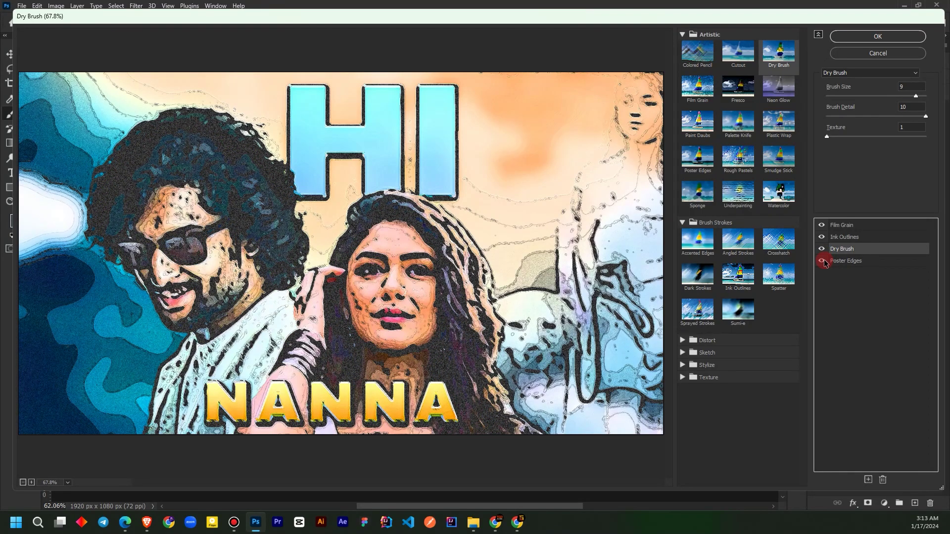
key(Return)
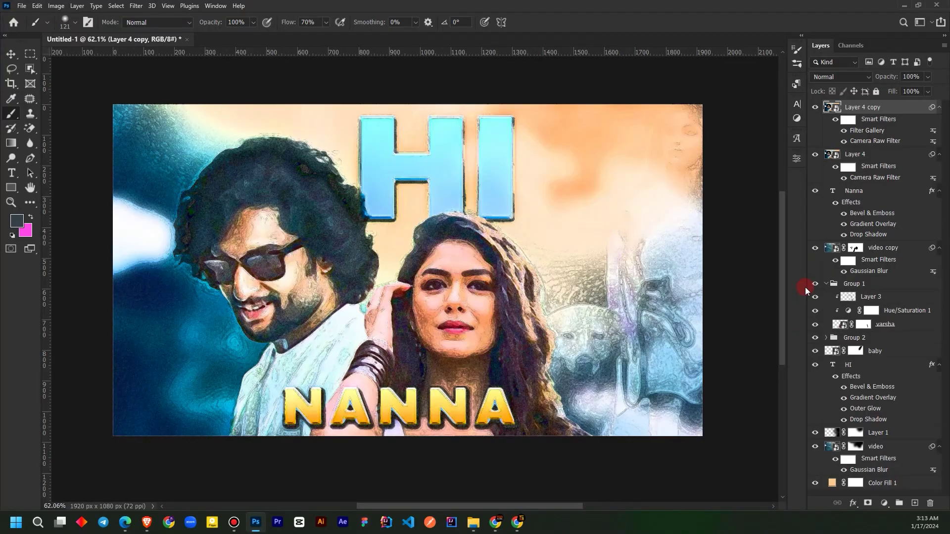
scroll(415, 277, up, 1)
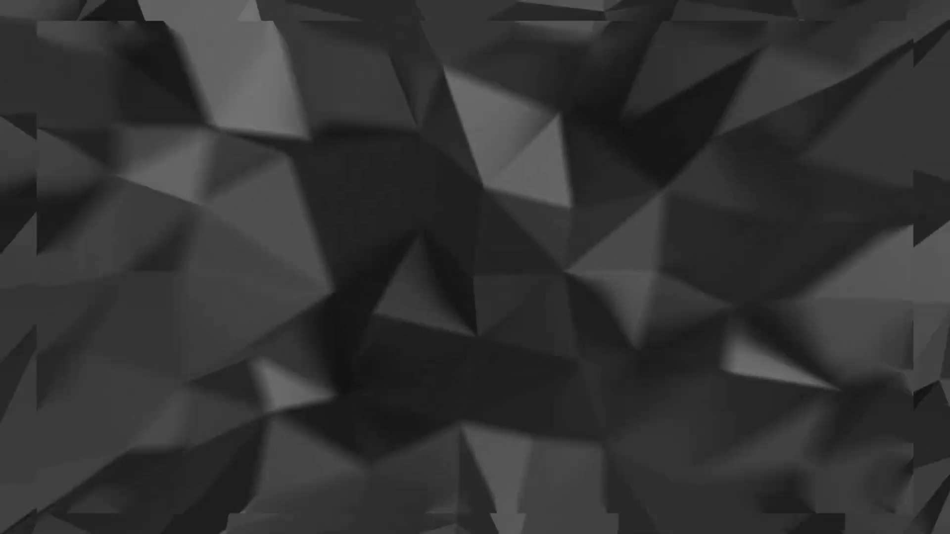